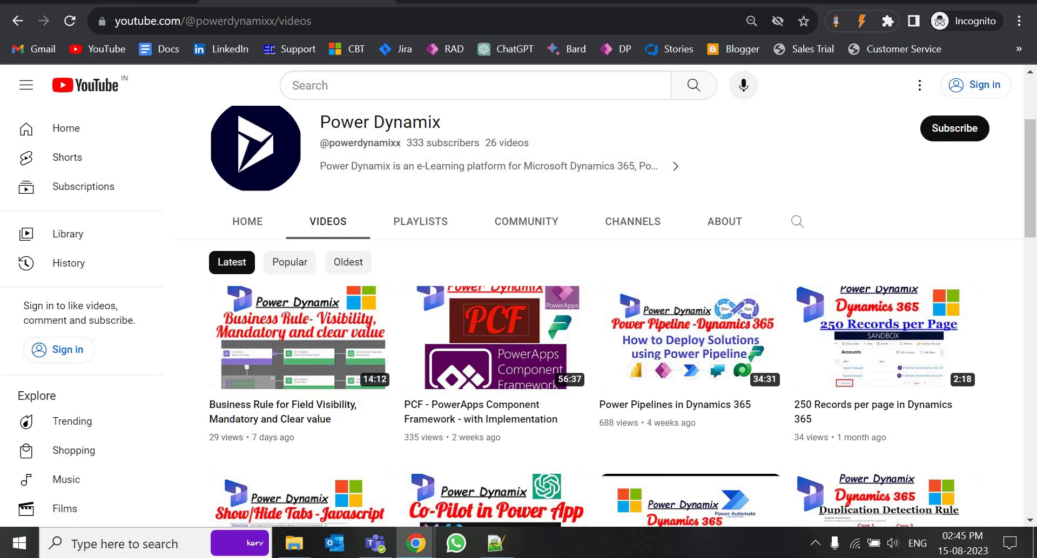
Search Google in a new private tab for 'dynamics 365 trial instance'
key(ctrl+t)
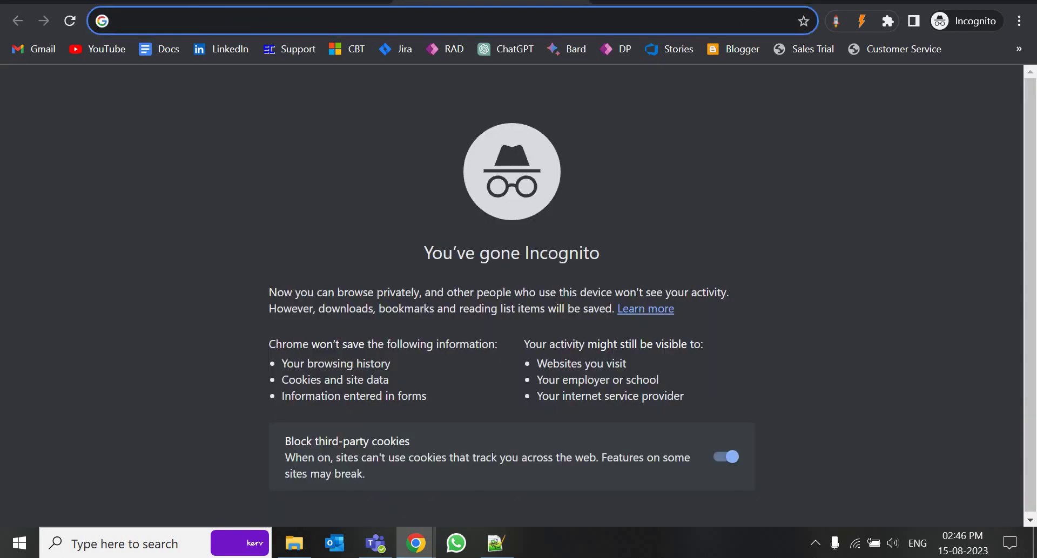
text(dynami)
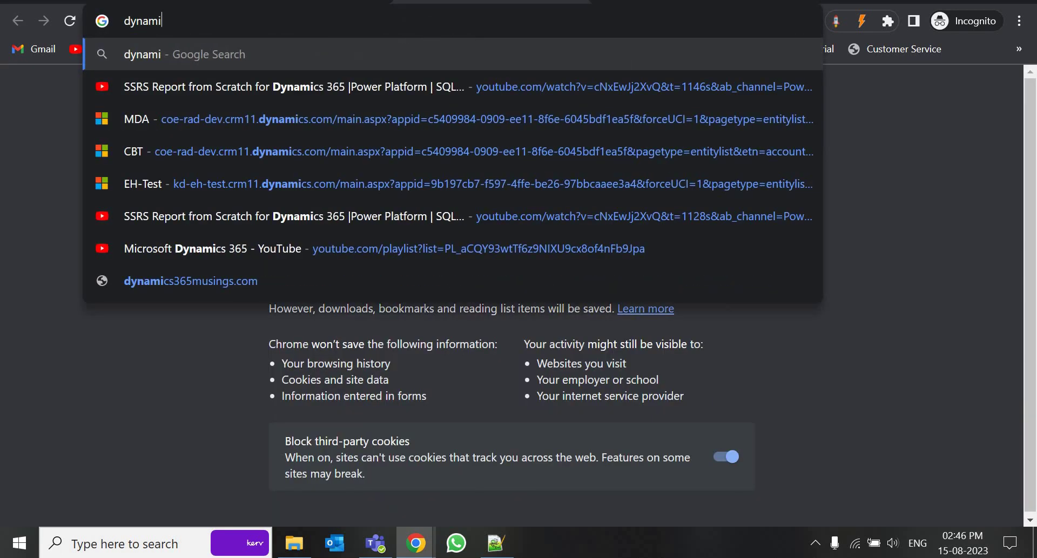
text(cs 365 t)
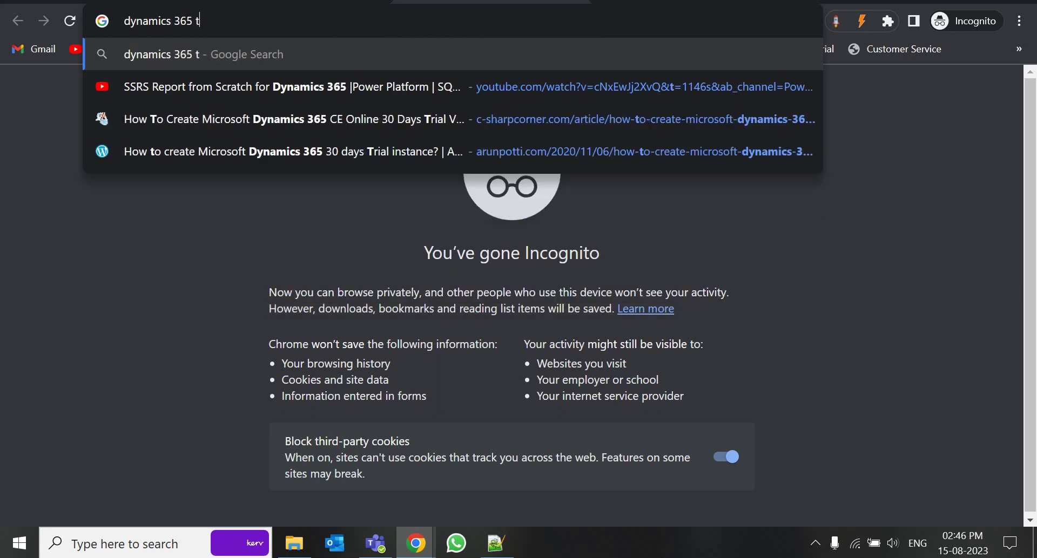
text(rial instance)
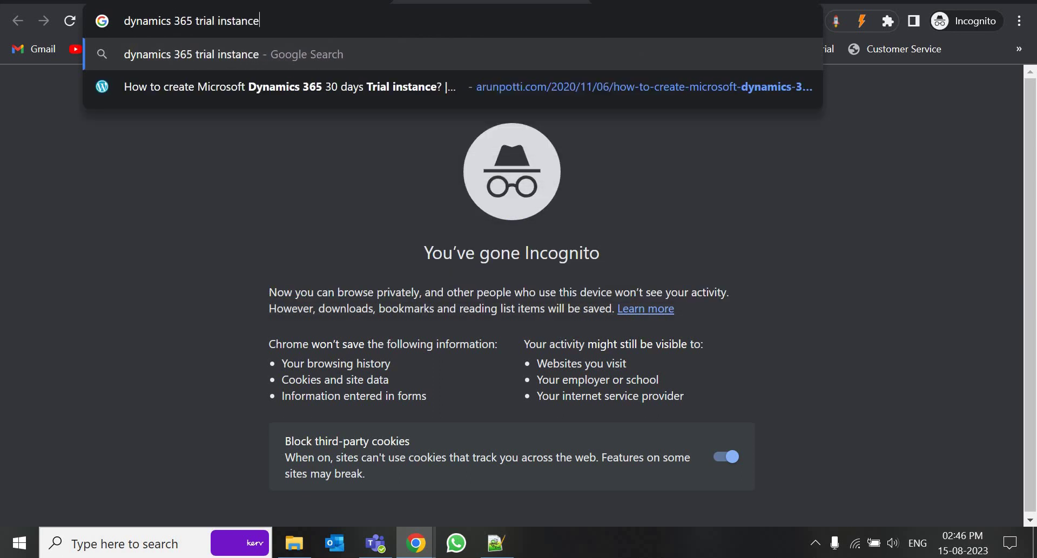
key(Return)
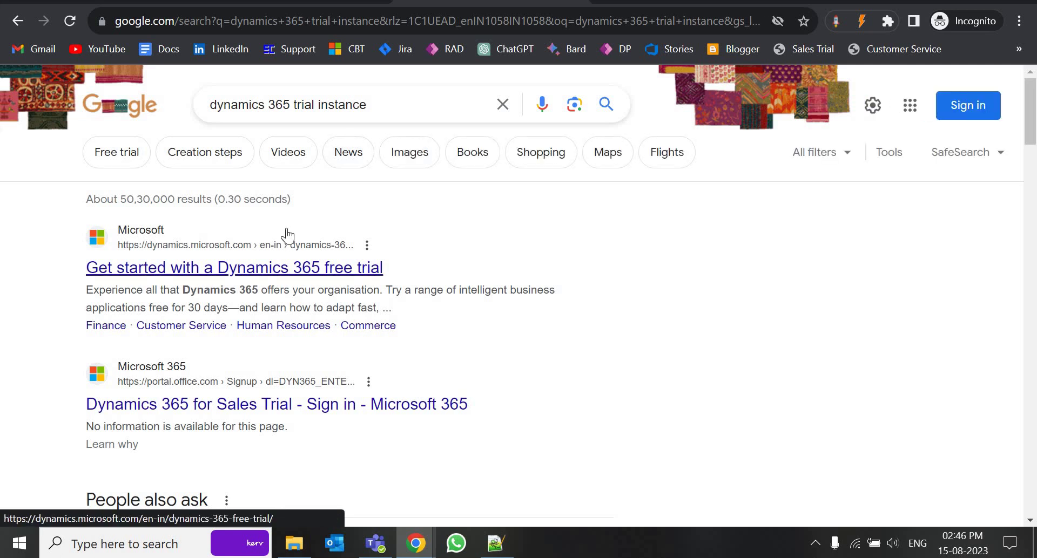
Open the 'Get started with a Dynamics 365 free trial' page and browse the trials to Sales
click(276, 272)
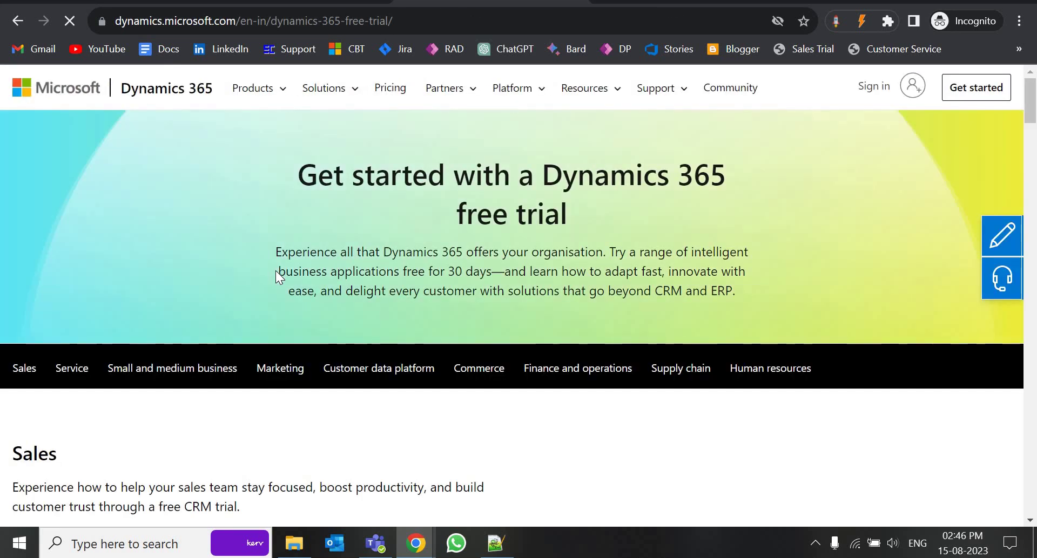
scroll(275, 271, down, 3)
scroll(275, 271, up, 3)
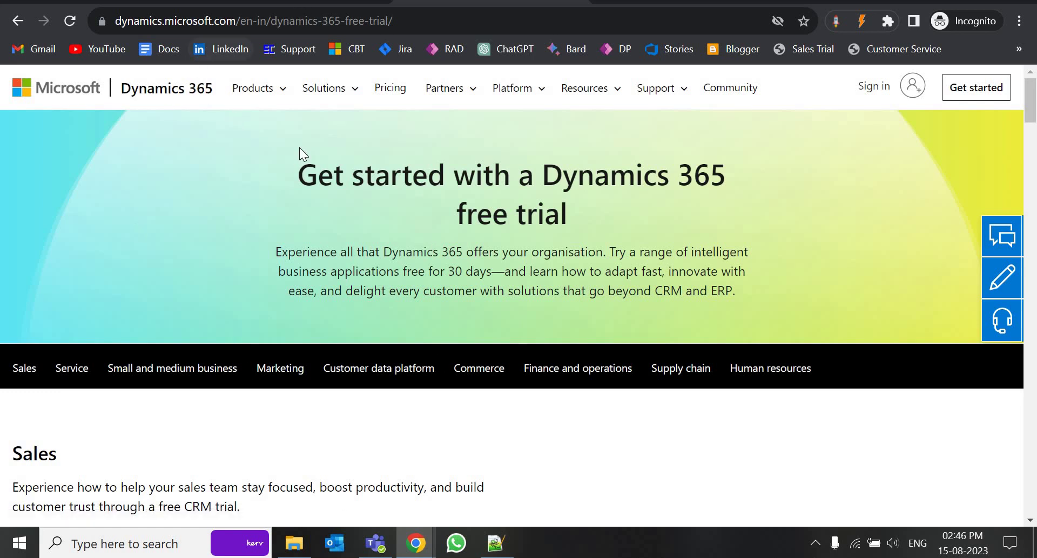
scroll(22, 312, down, 3)
scroll(60, 313, down, 8)
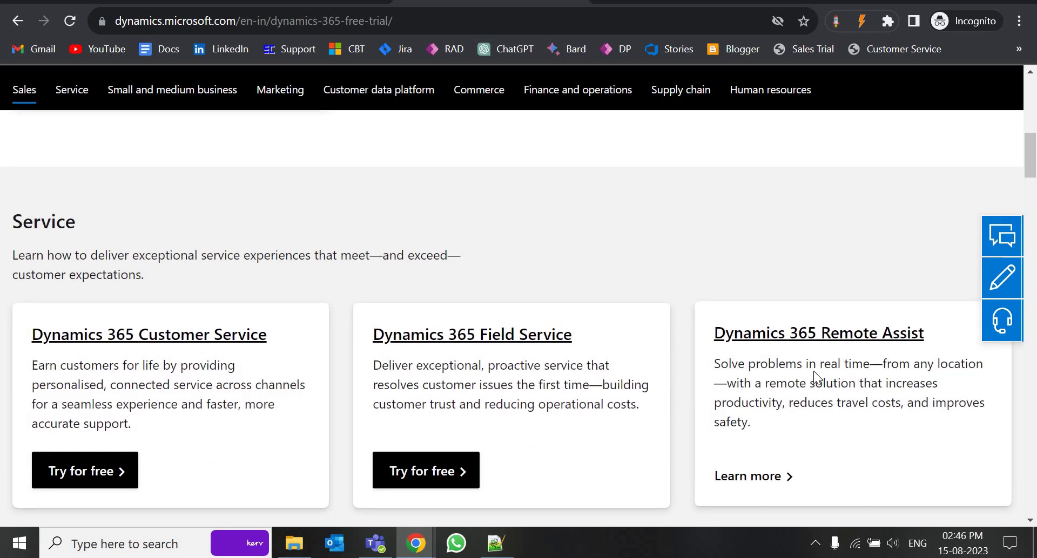
scroll(137, 426, down, 6)
scroll(466, 387, down, 6)
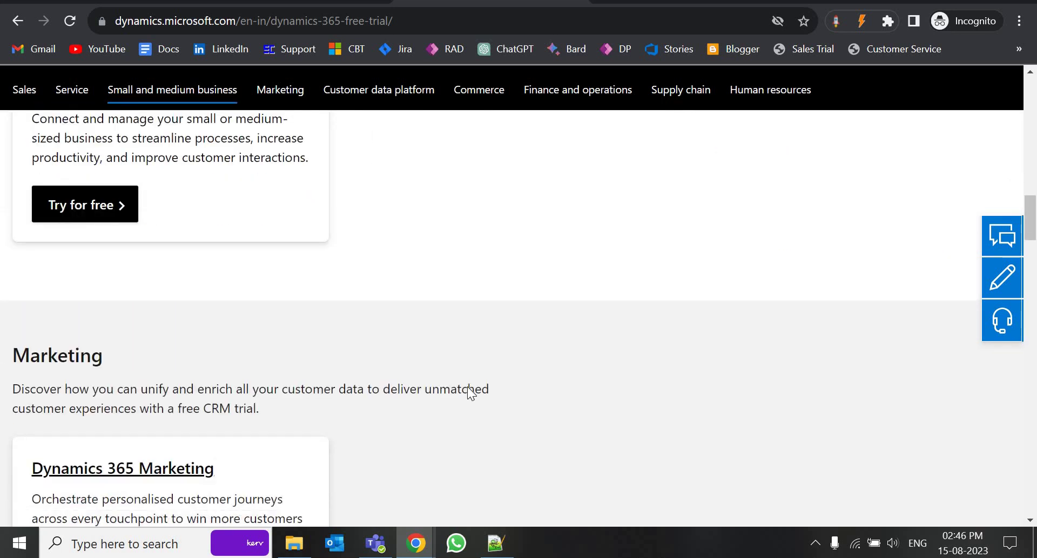
scroll(466, 387, up, 20)
scroll(466, 387, down, 3)
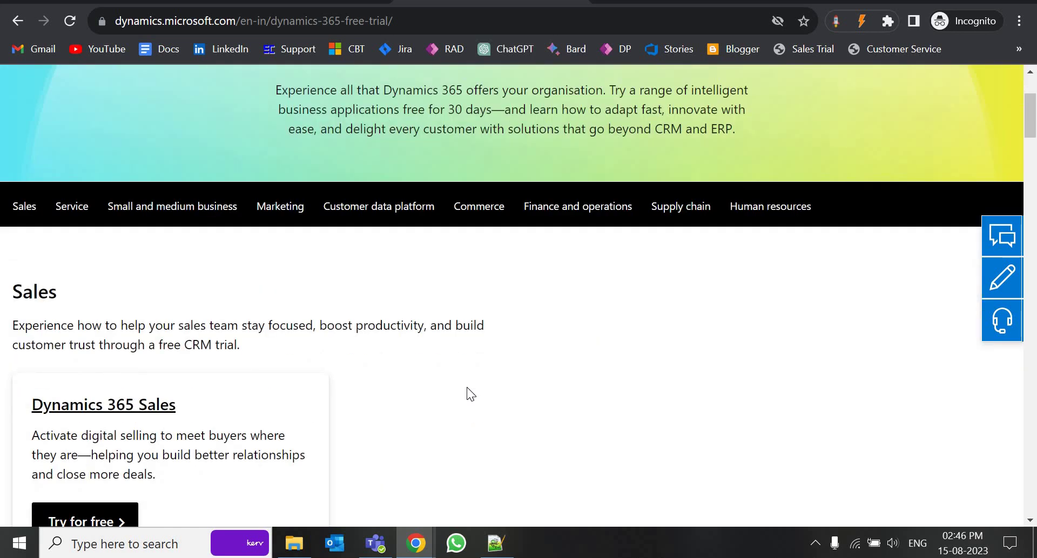
scroll(46, 297, down, 4)
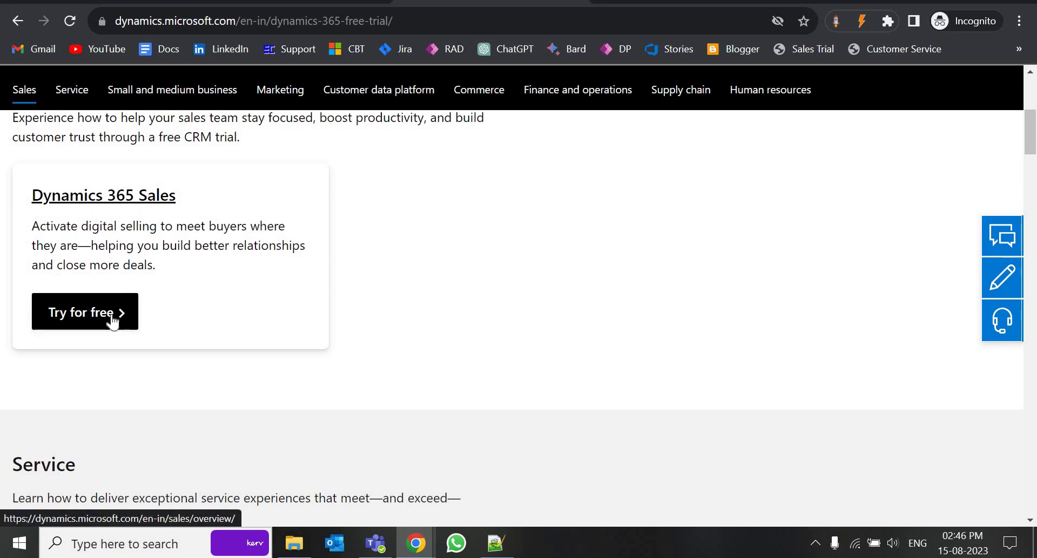
Start the Dynamics 365 Sales free trial with the pasted e-mail address and accepted terms
click(81, 317)
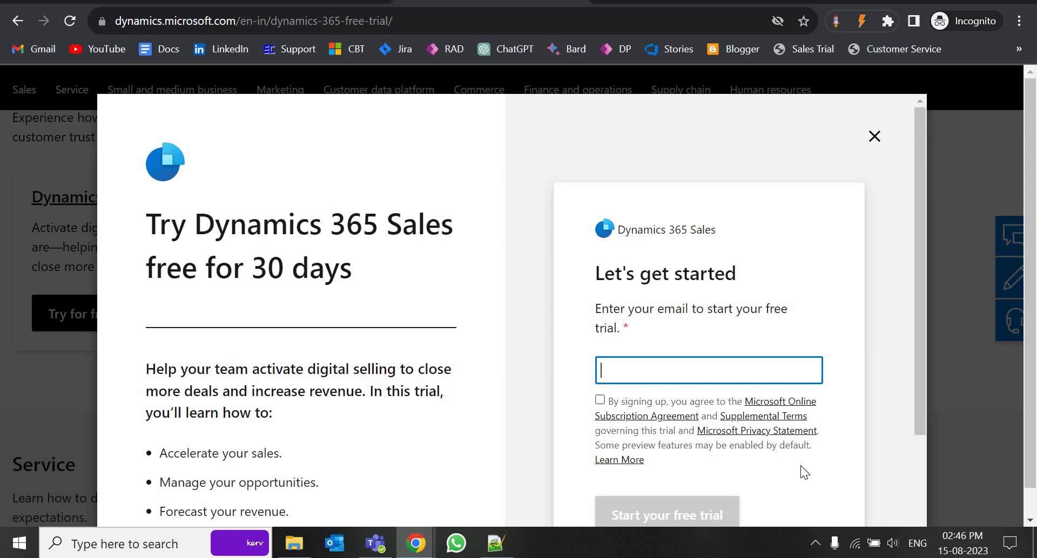
key(ctrl+v)
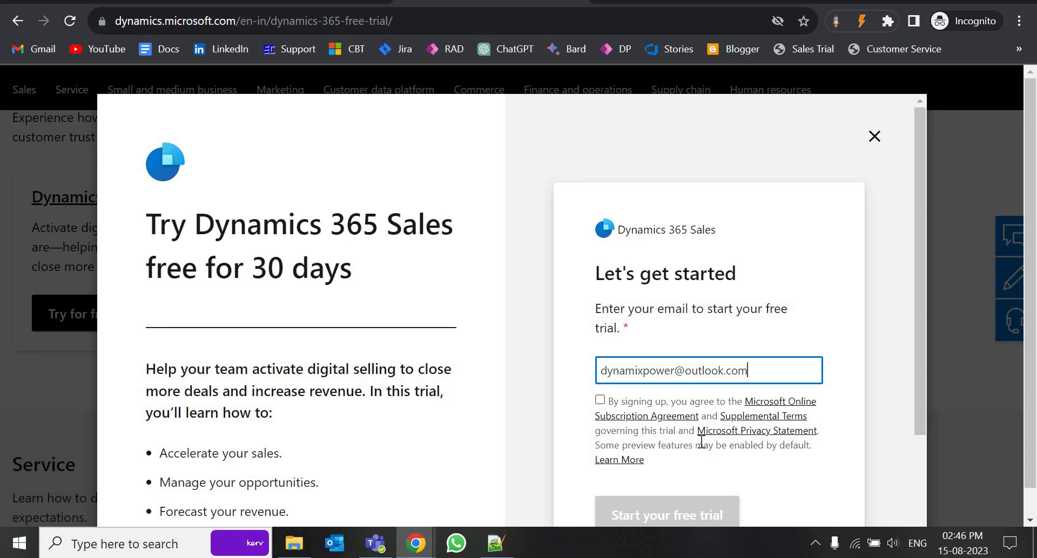
click(600, 402)
click(671, 515)
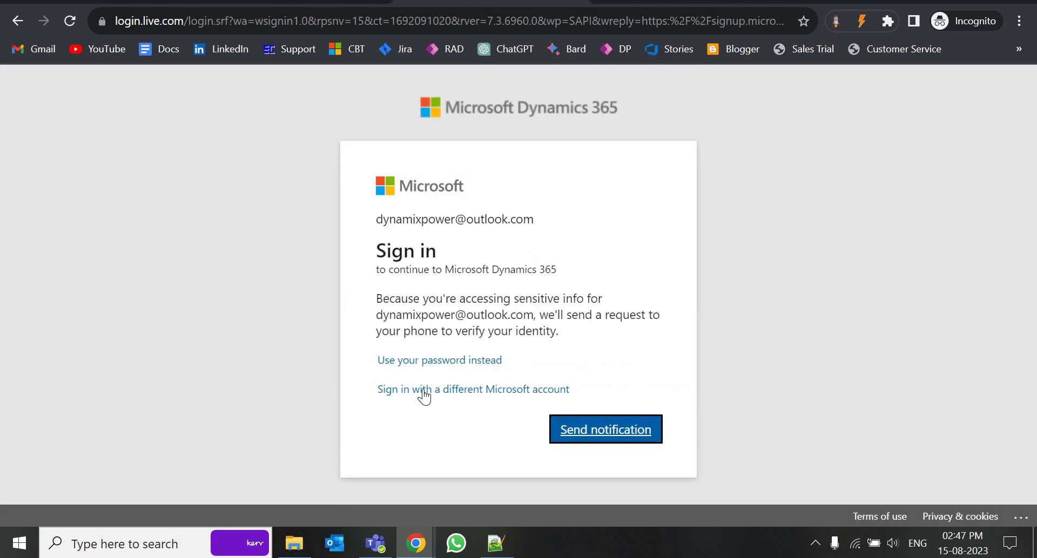
Send a phone approval notification to verify the Microsoft sign-in
click(588, 430)
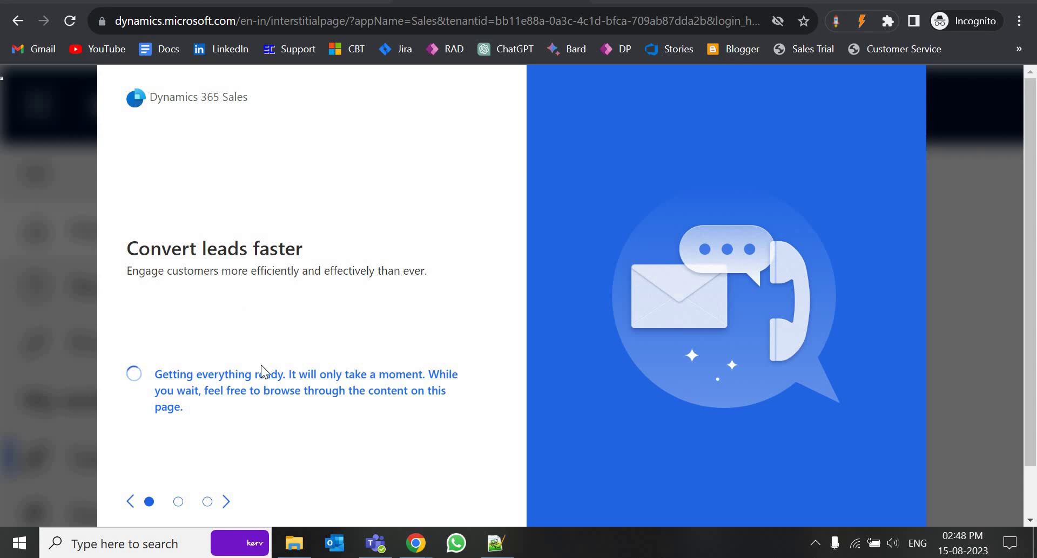
Browse the feature highlights while the Sales trial prepares, then launch the trial
scroll(221, 448, down, 1)
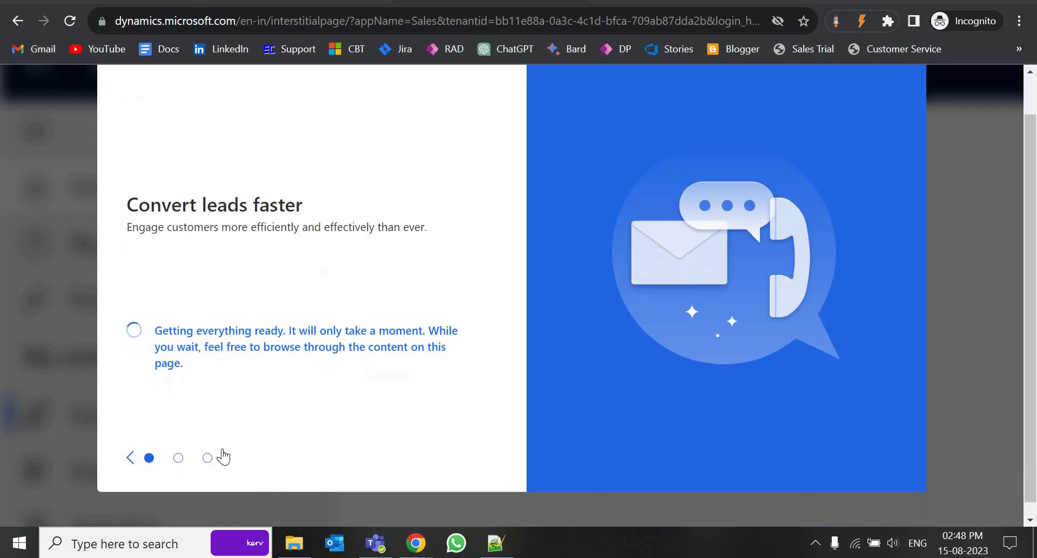
click(225, 448)
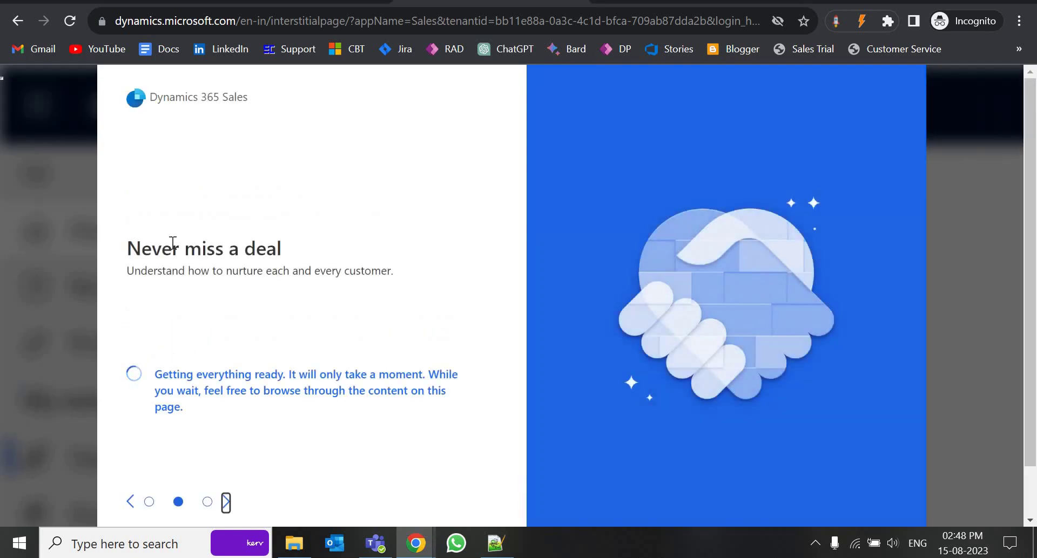
click(226, 502)
click(225, 502)
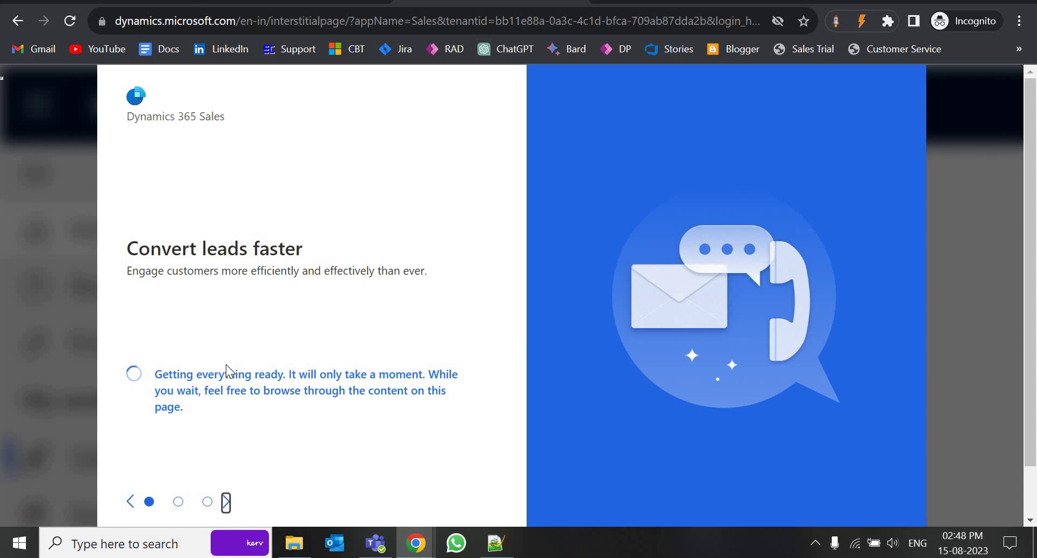
scroll(231, 394, down, 1)
scroll(234, 378, up, 1)
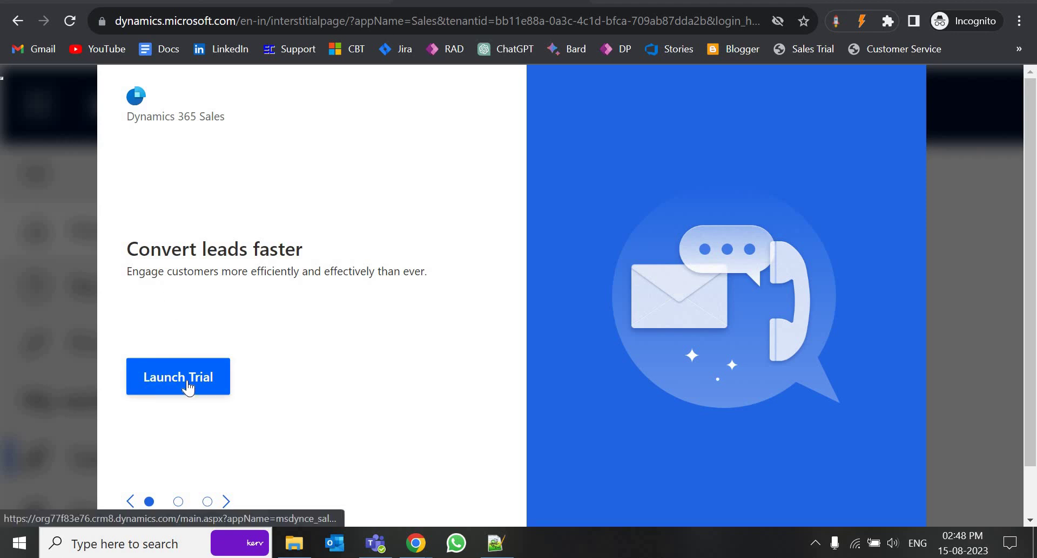
click(188, 387)
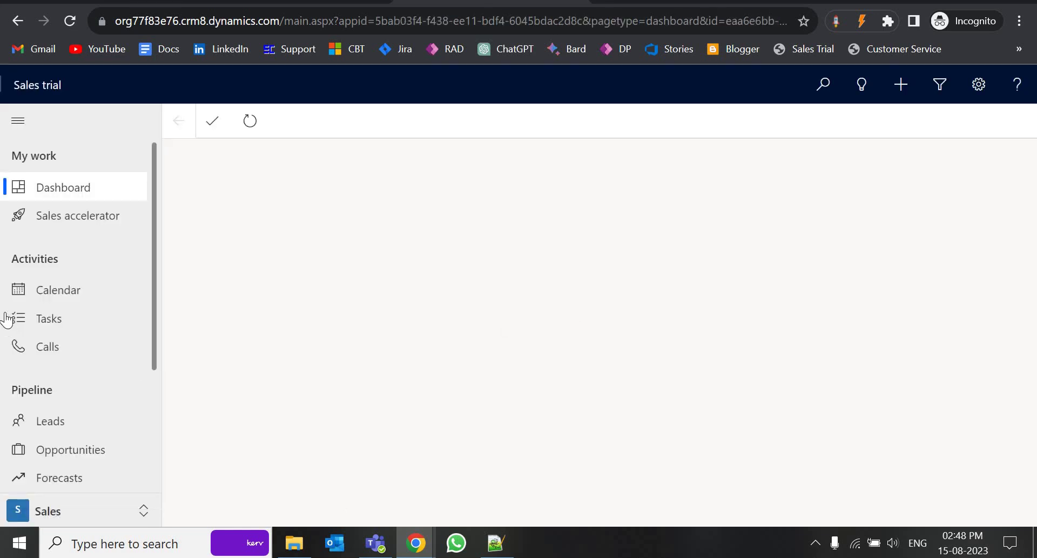
Zoom the browser page to 90%, dismiss the welcome tour, and sign back in
click(1019, 20)
click(911, 172)
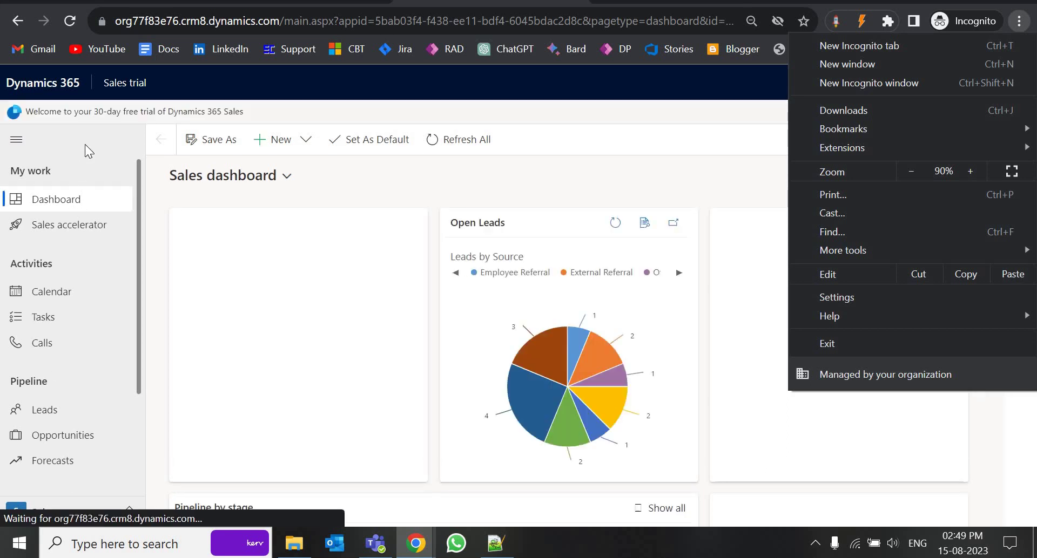
click(86, 142)
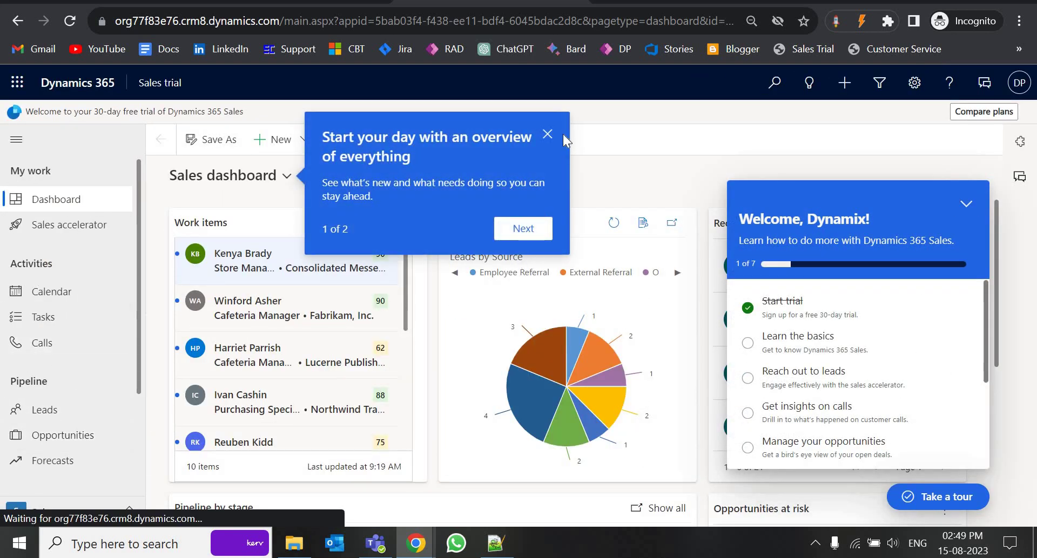
click(548, 135)
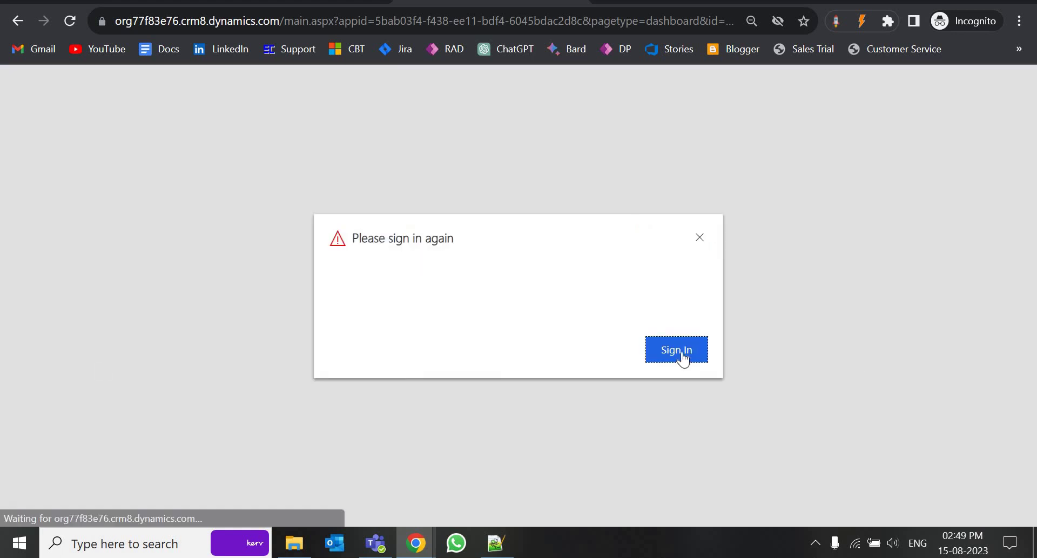
click(678, 351)
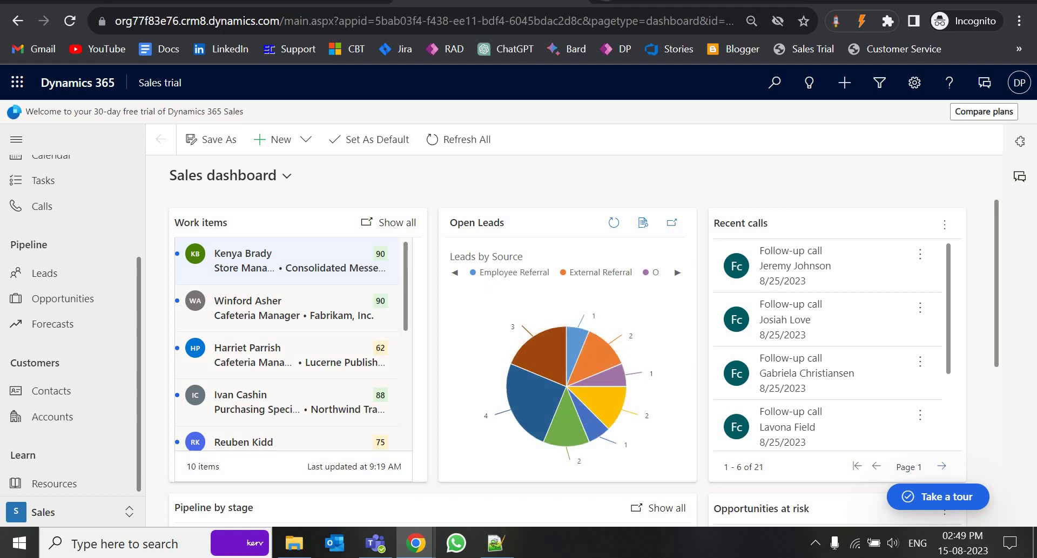
Load make.powerapps.com in a new tab with the environment path stripped from the address
key(ctrl+t)
text(make)
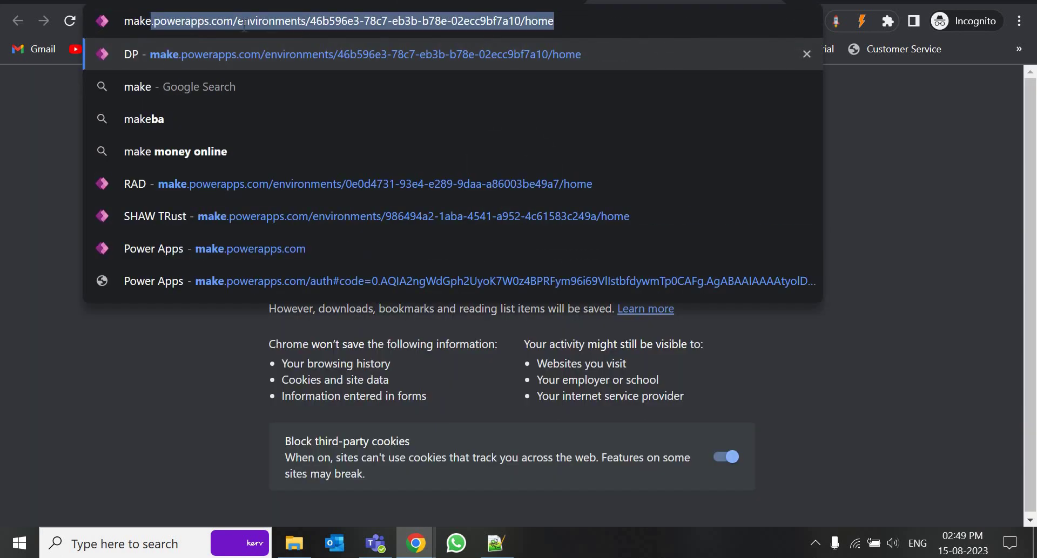
click(252, 22)
key(shift+End)
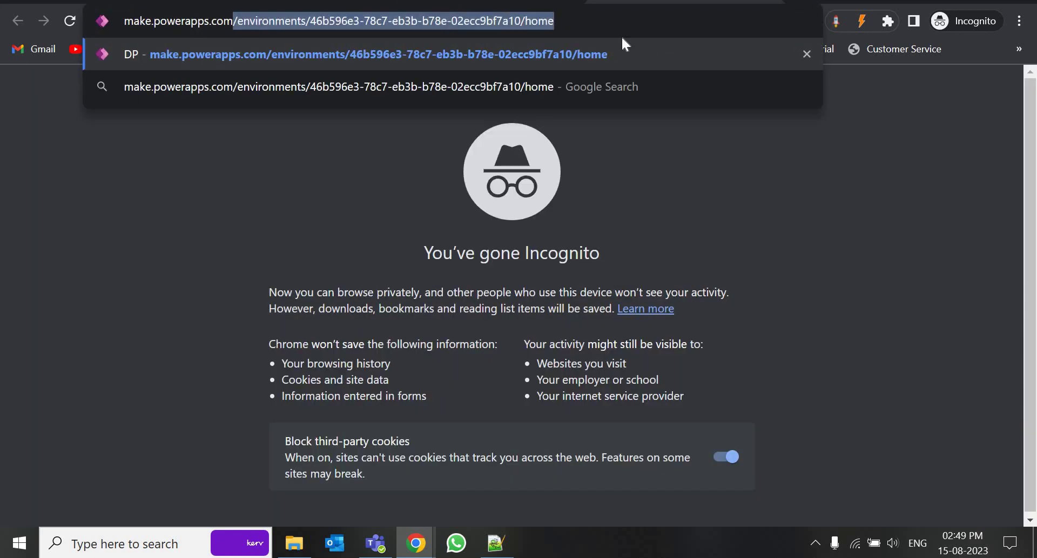
key(Delete)
key(Return)
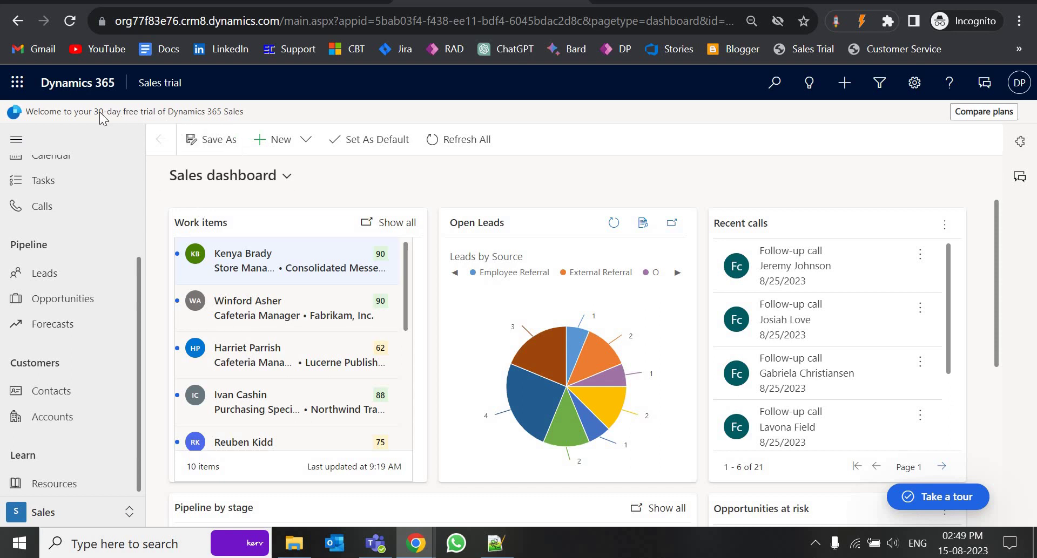
In Power Apps, check the environment list, then choose Admin center from the Settings gear
click(675, 2)
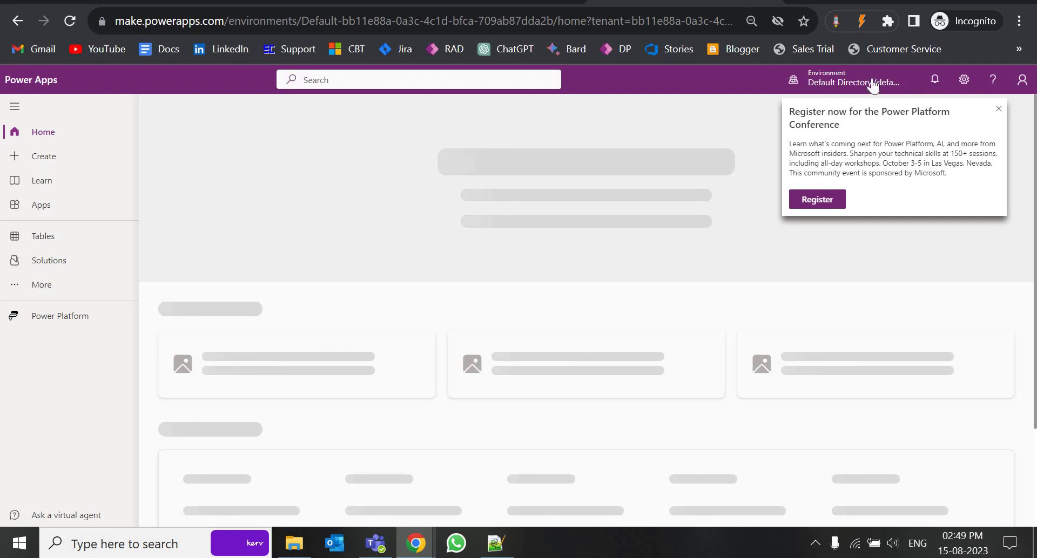
click(872, 84)
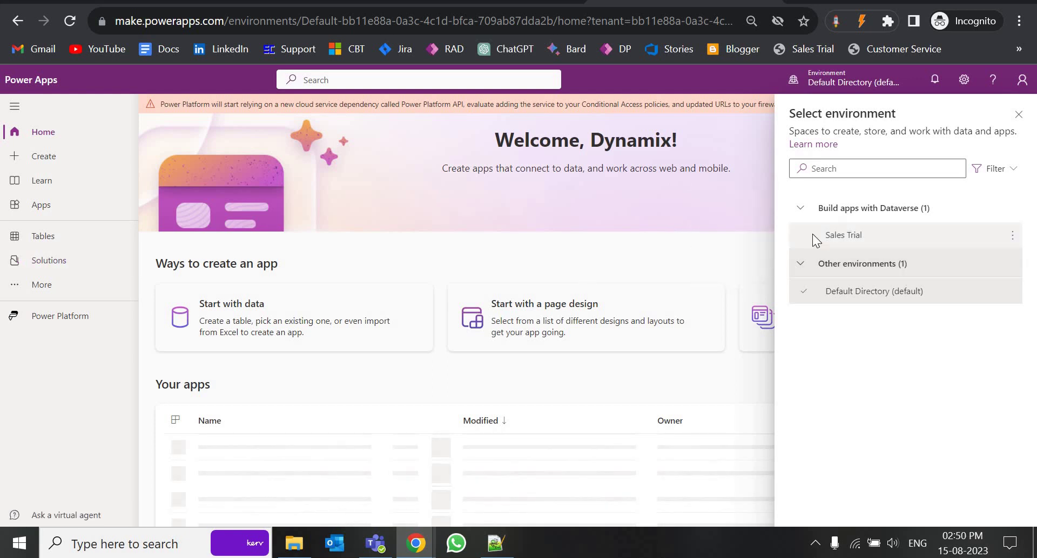
click(961, 81)
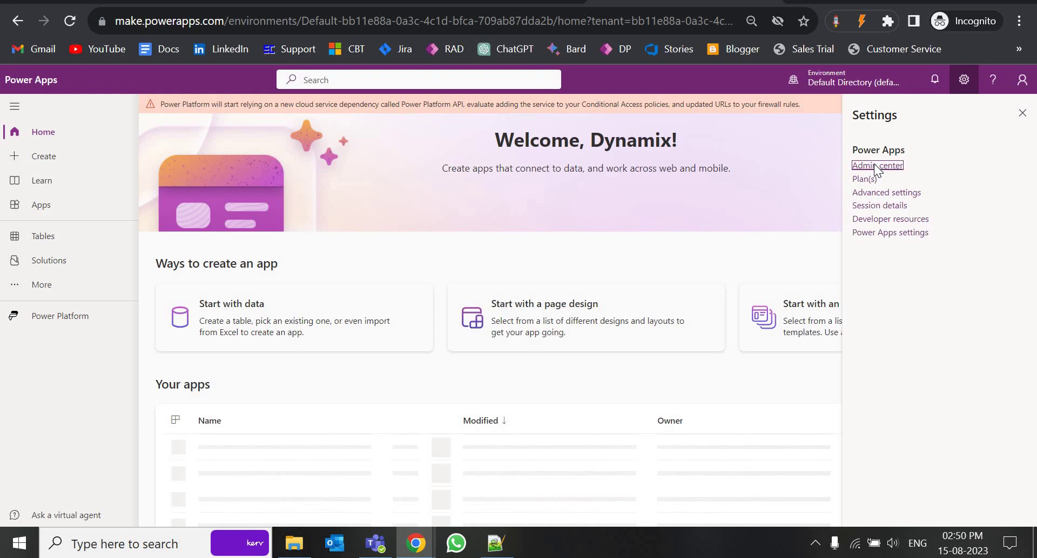
click(876, 166)
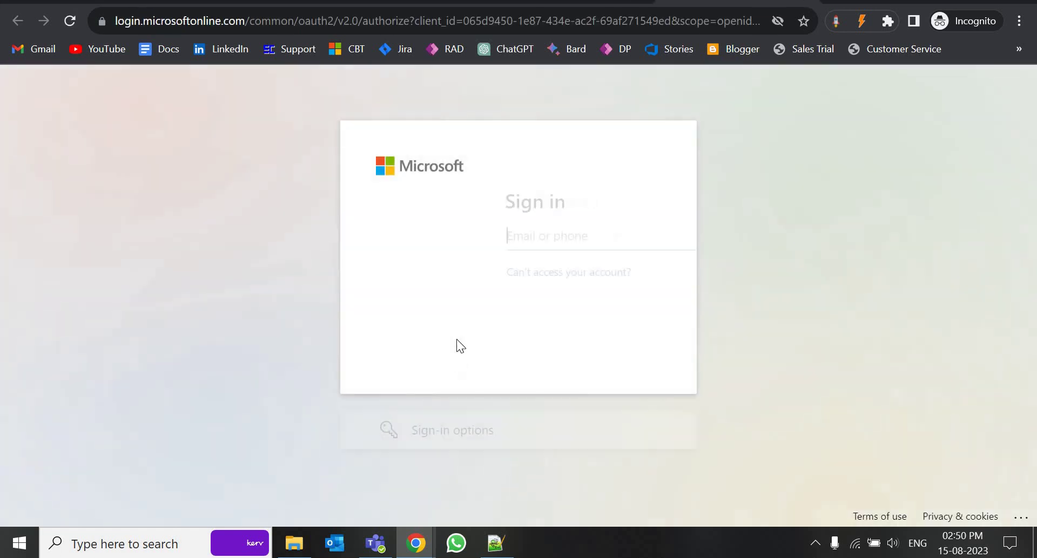
Submit the saved e-mail at sign-in, check the signed-in account, then switch to Paint
click(462, 241)
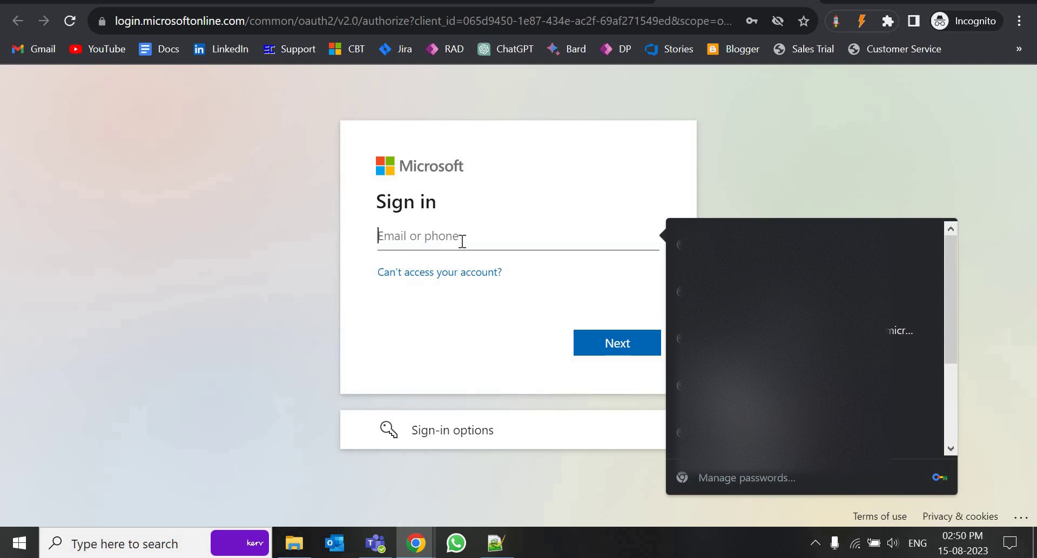
key(ctrl+v)
click(619, 346)
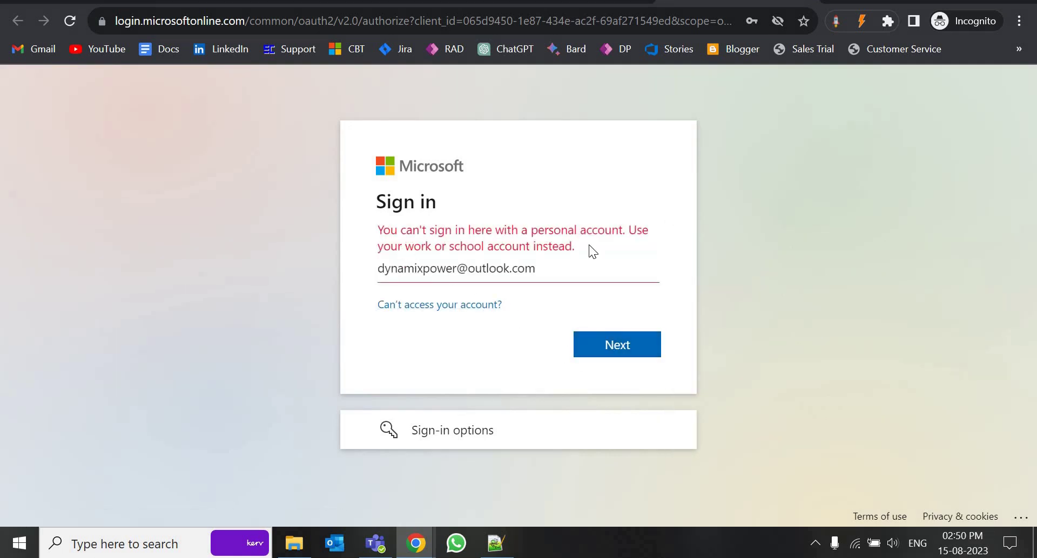
click(588, 349)
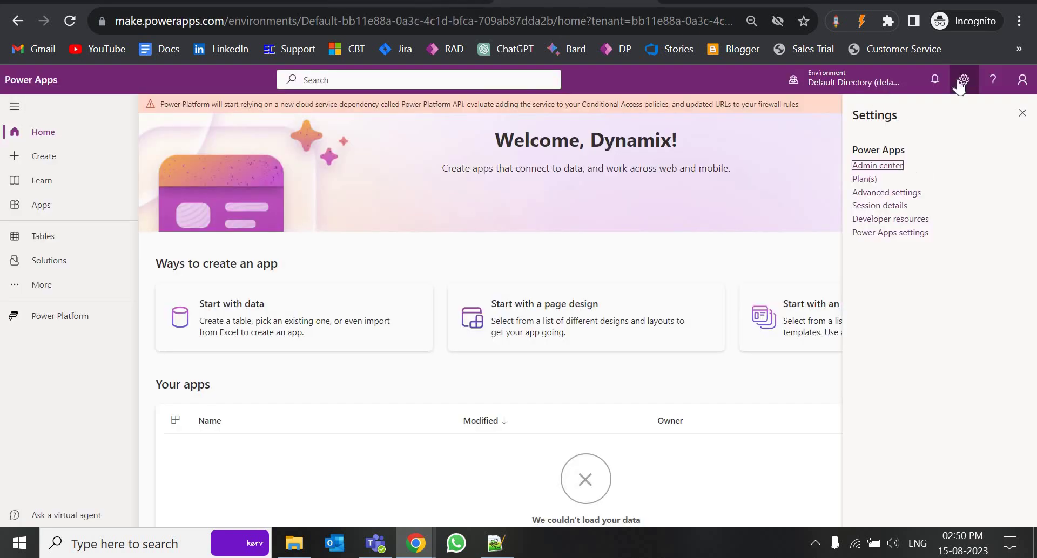
click(1021, 81)
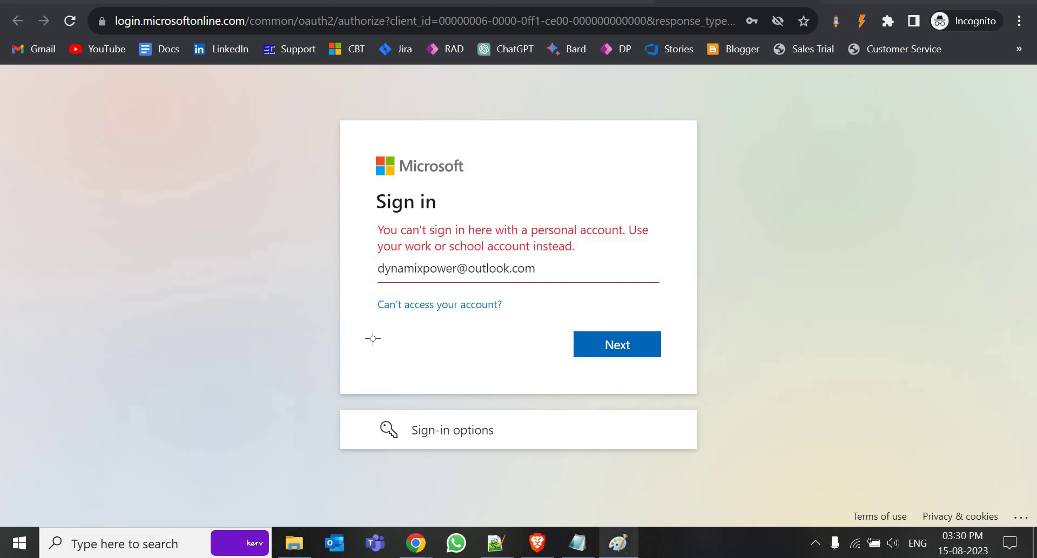
click(618, 544)
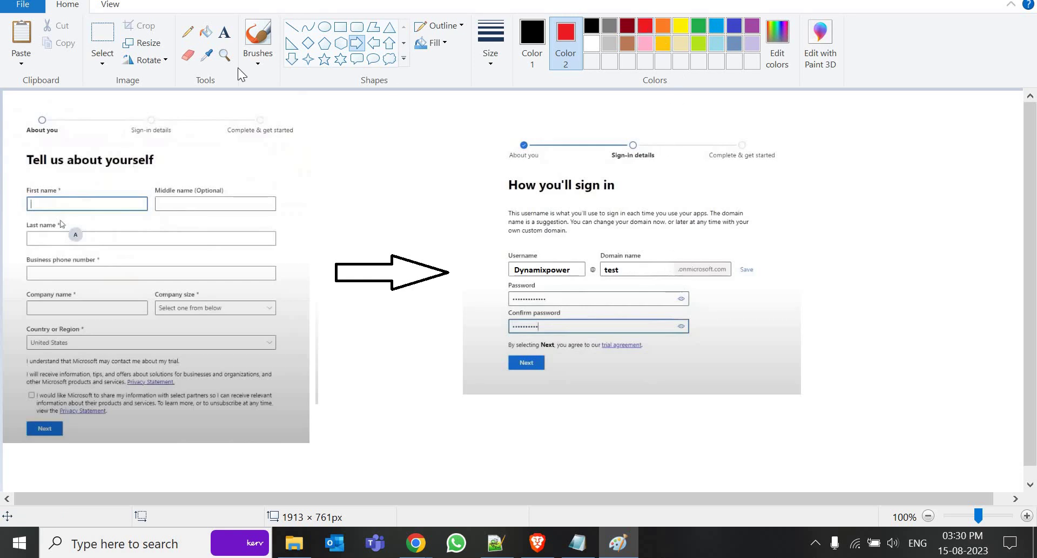
Draw a rectangle around the .onmicrosoft.com domain box on the signup screenshot
click(341, 27)
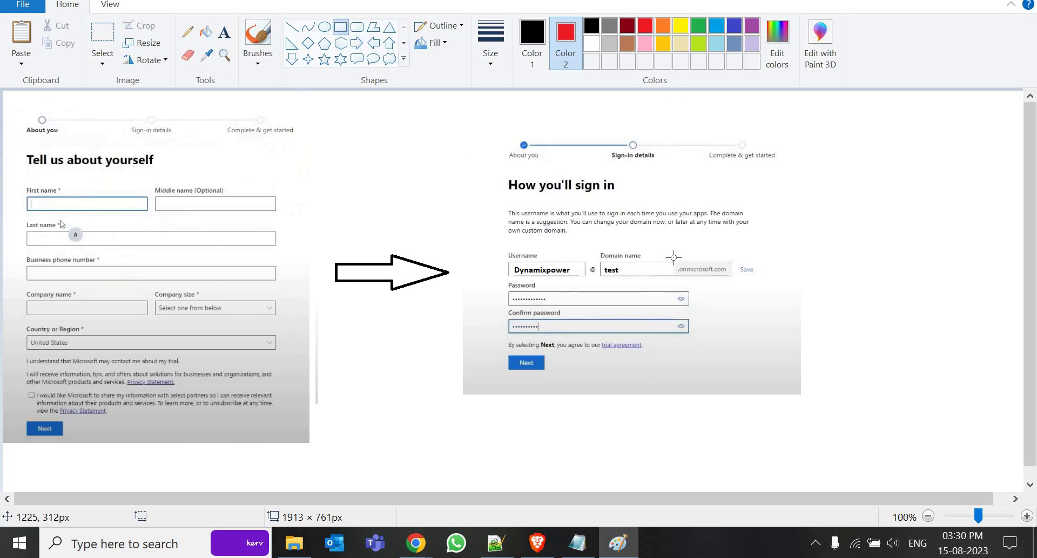
mouse_move(673, 256)
mouse_down()
mouse_move(709, 284)
mouse_move(733, 283)
mouse_up()
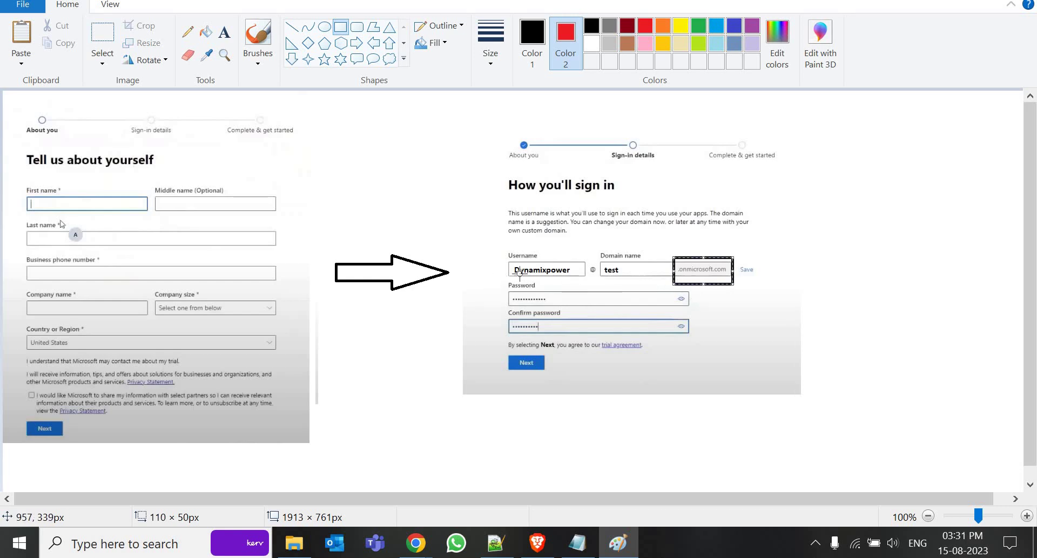
click(674, 313)
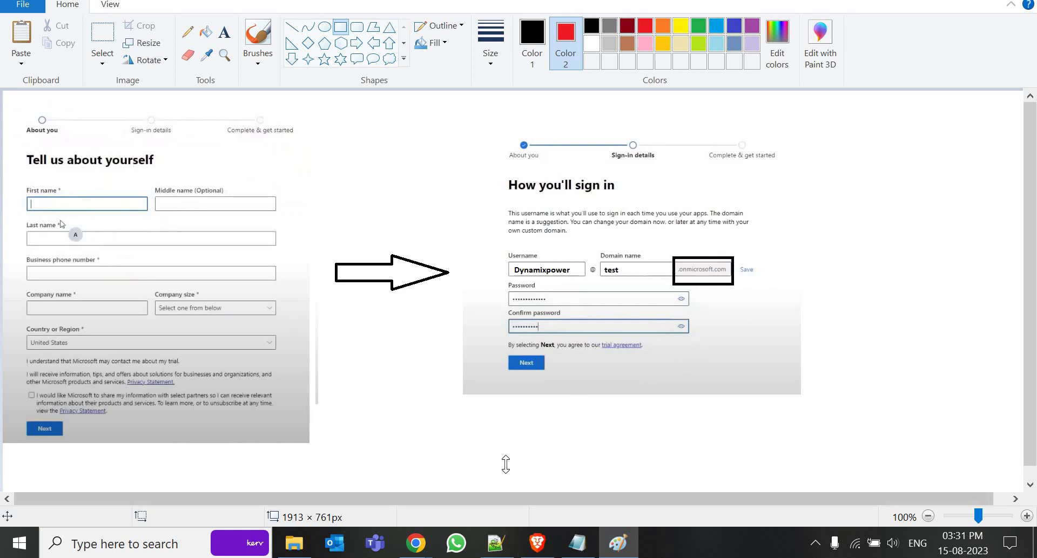
Check the work address in Notepad, then return to Chrome's sign-in and select the e-mail
click(578, 544)
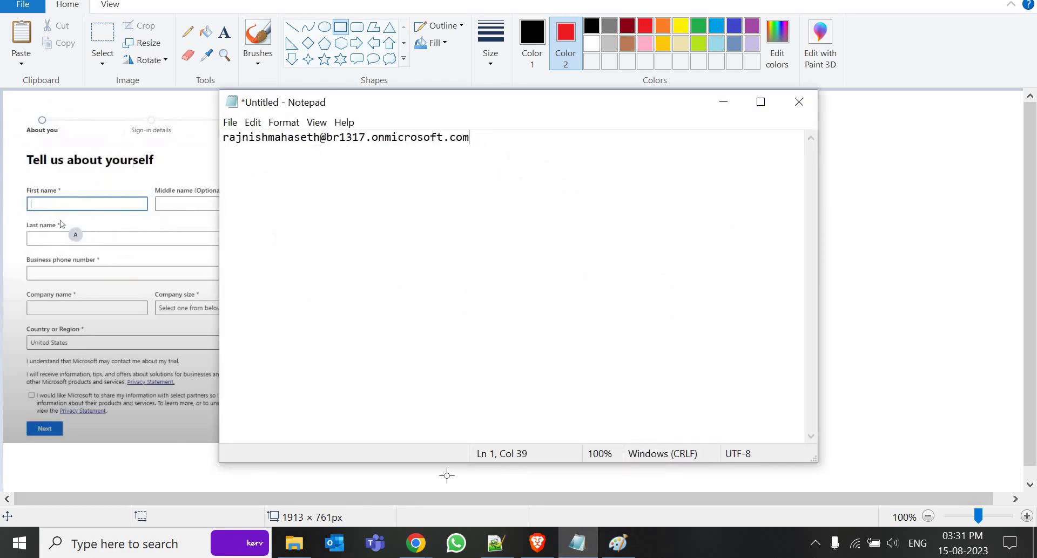
click(416, 544)
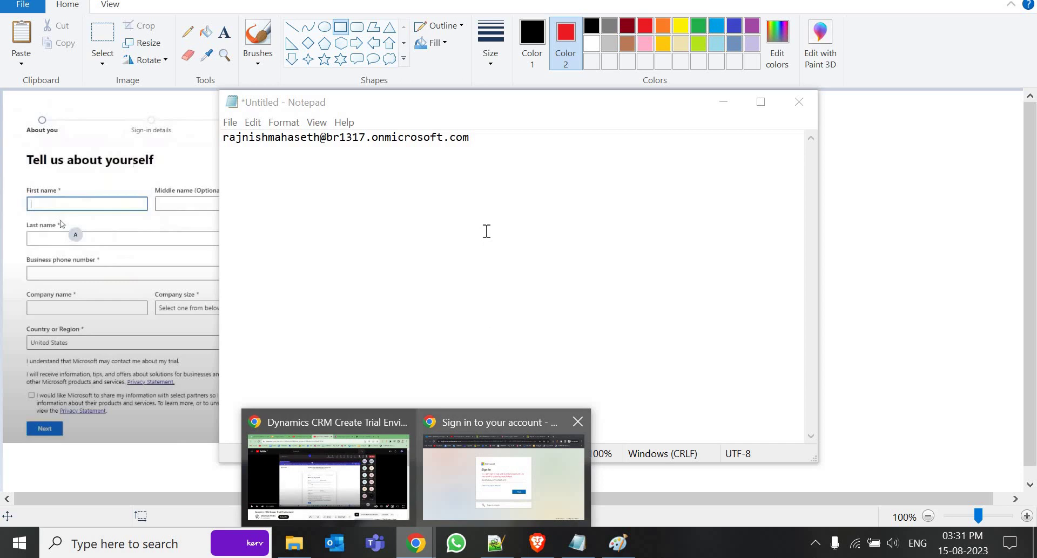
click(503, 475)
triple_click(376, 269)
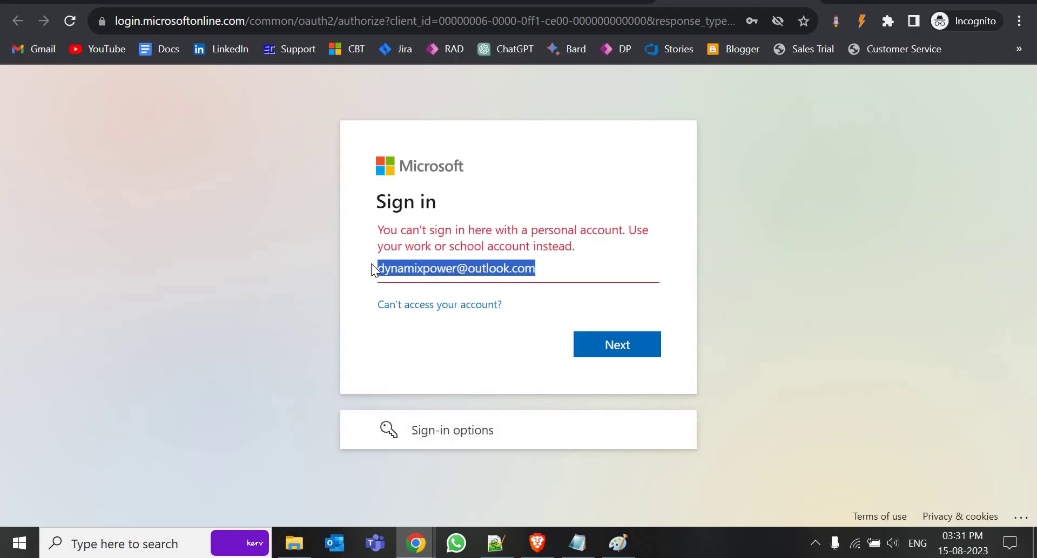
Leave the rejected sign-in e-mail unchanged and return to the browser showing the Sales dashboard
click(426, 269)
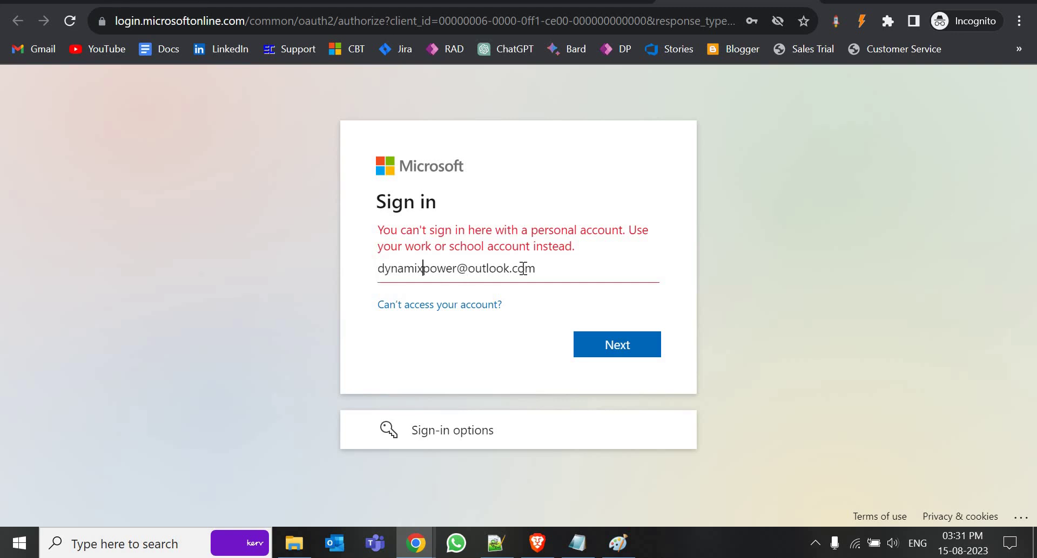
key(End)
key(ctrl+shift+Left)
shift+click(391, 268)
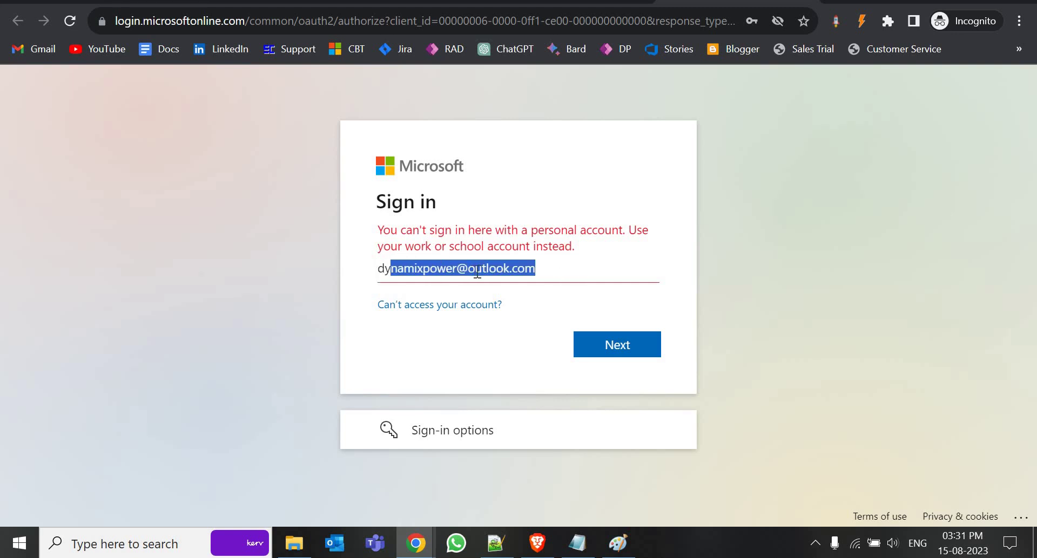
click(540, 266)
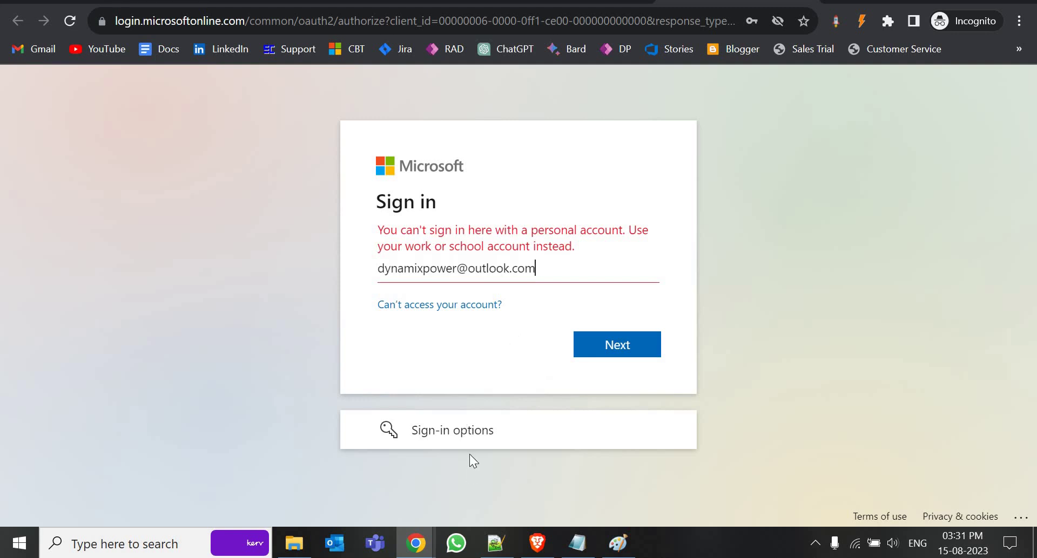
click(537, 543)
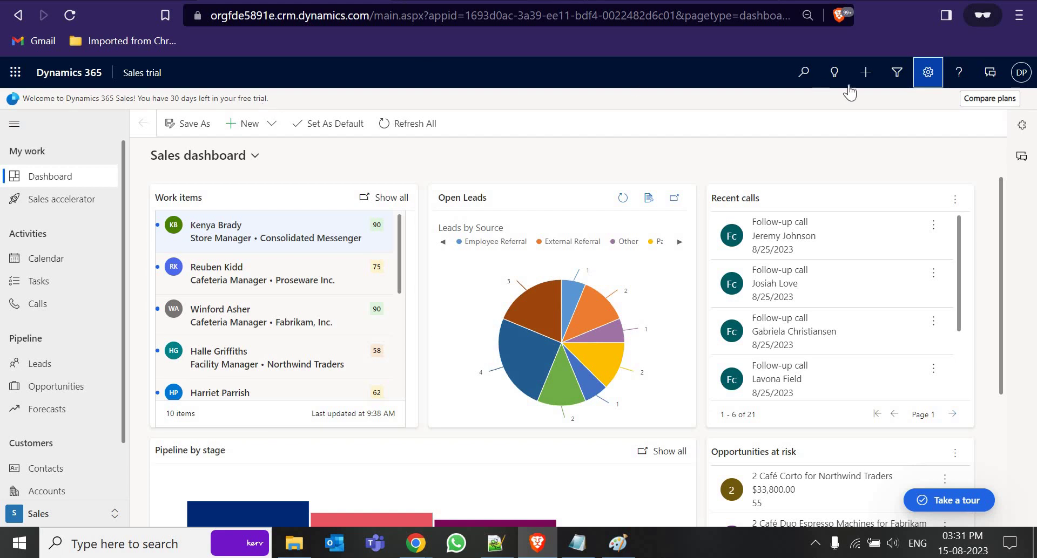
Return to the Sales Trial Power Apps home and open the Power Platform admin center from Settings
key(alt+Left)
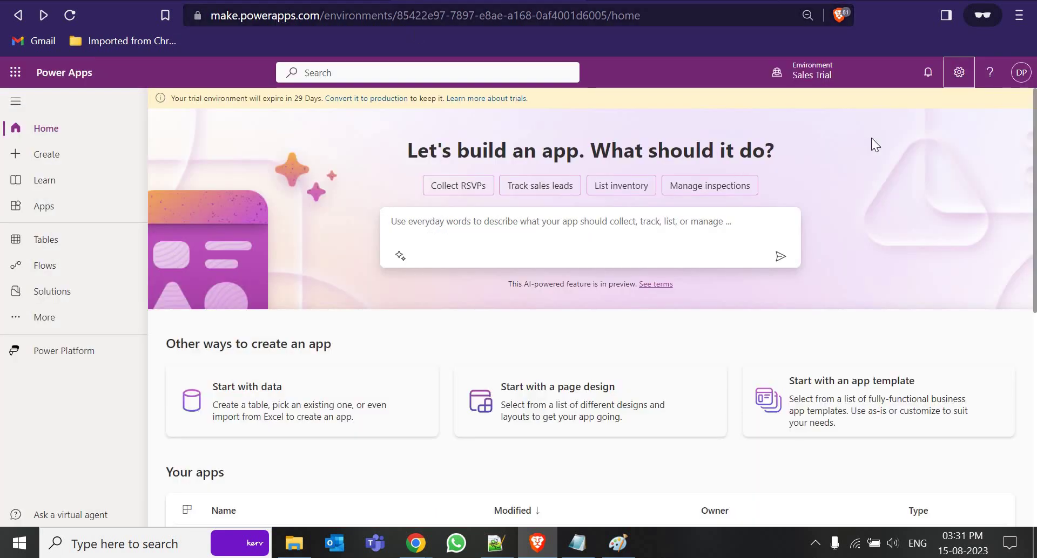
click(822, 80)
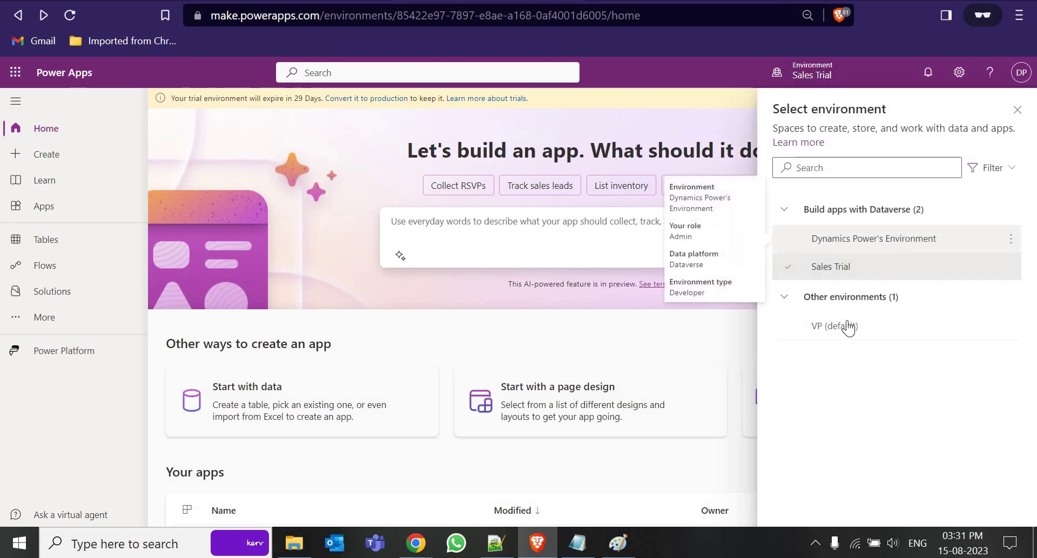
mouse_move(836, 329)
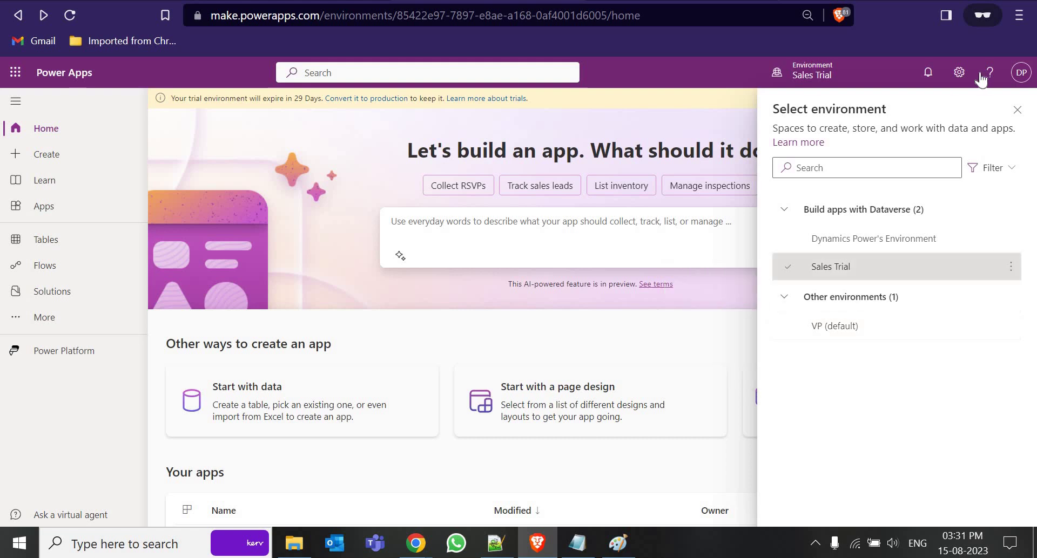
click(959, 72)
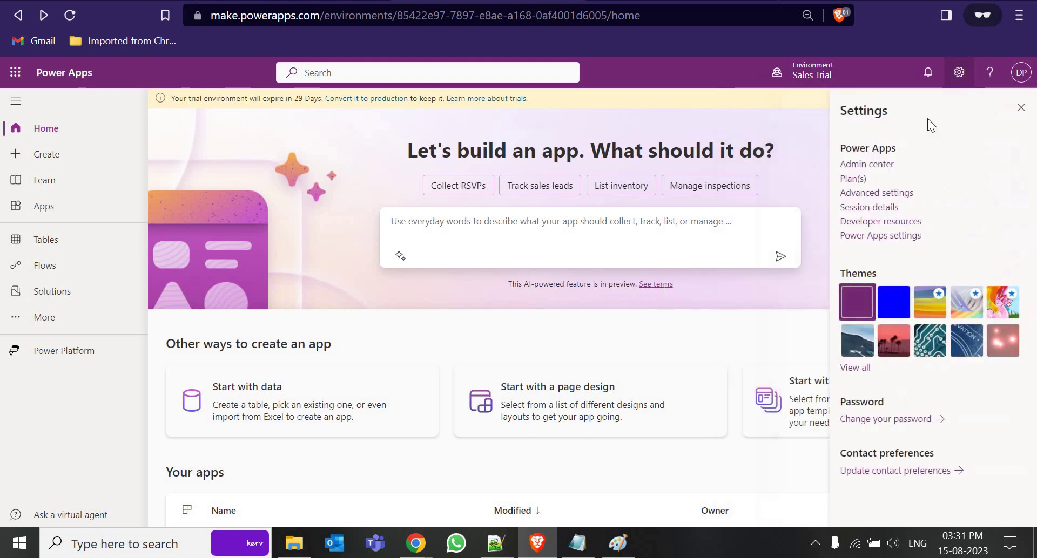
click(863, 163)
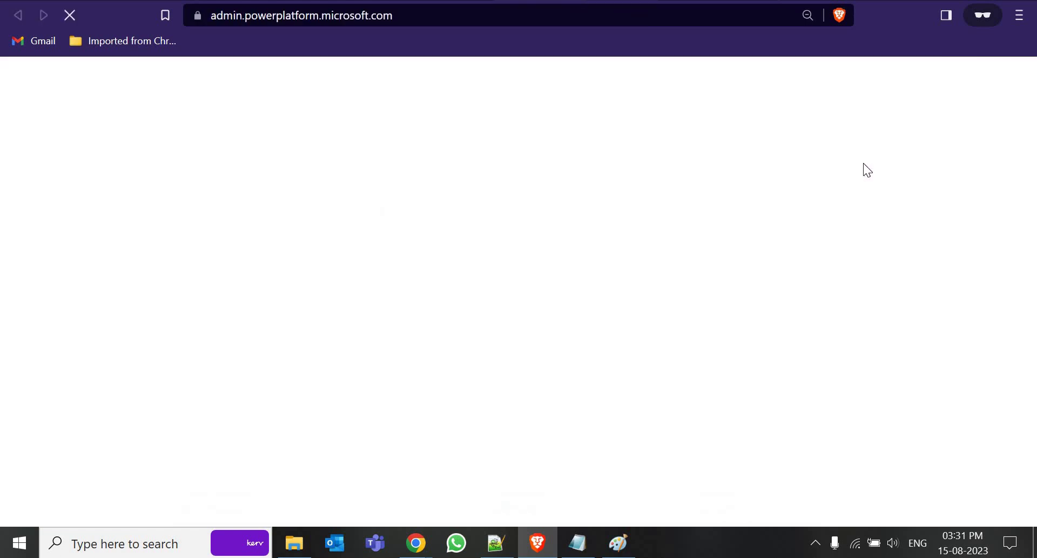
Select the saved sign-in address in Notepad, then open the admin center's Environments list
click(581, 548)
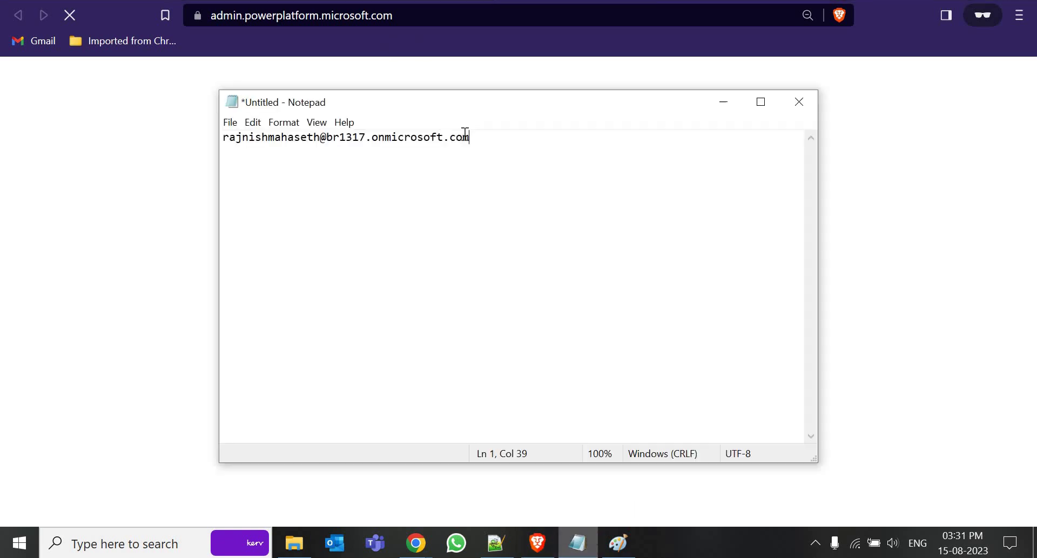
drag(470, 137, 223, 137)
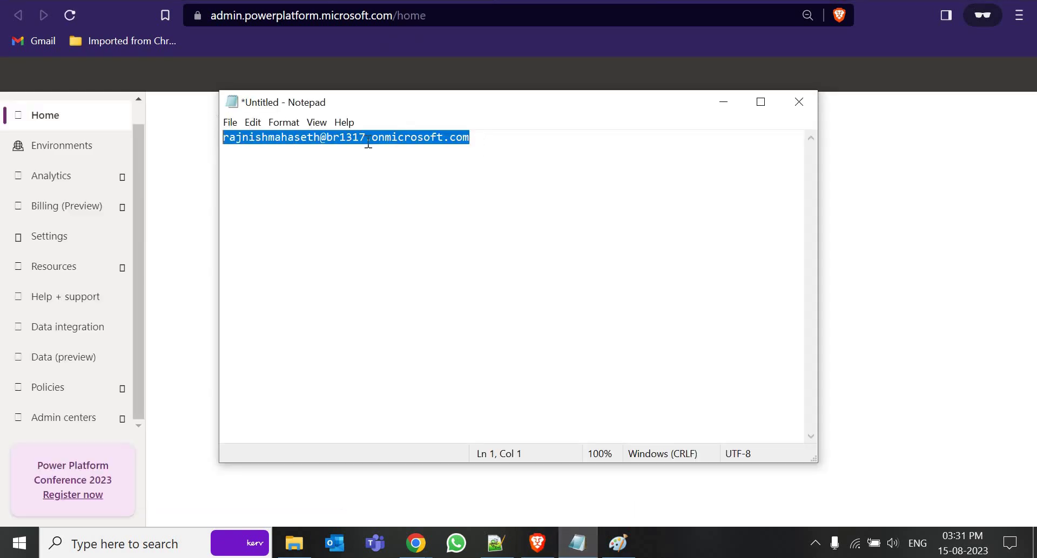
click(470, 137)
drag(470, 137, 223, 137)
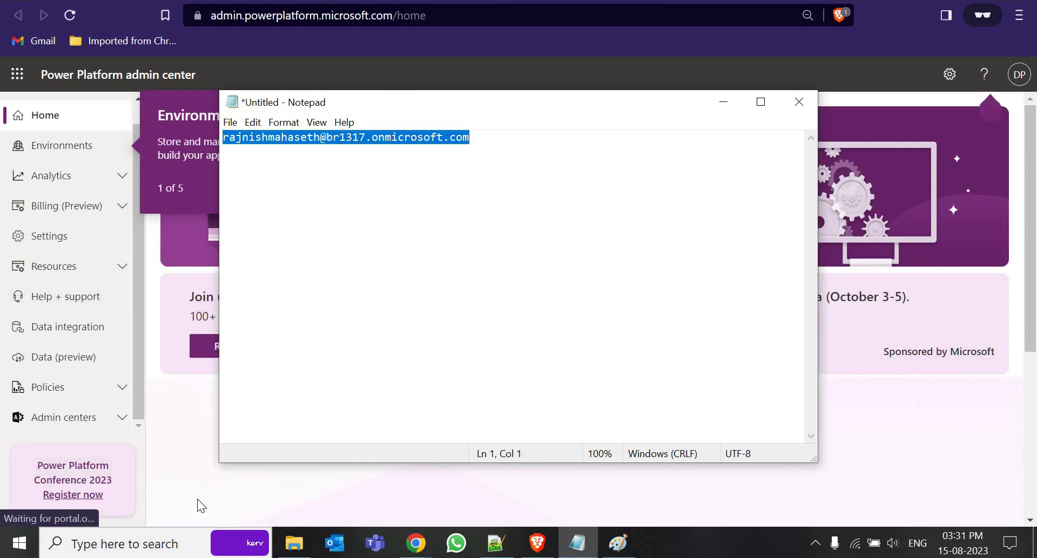
click(197, 499)
click(82, 152)
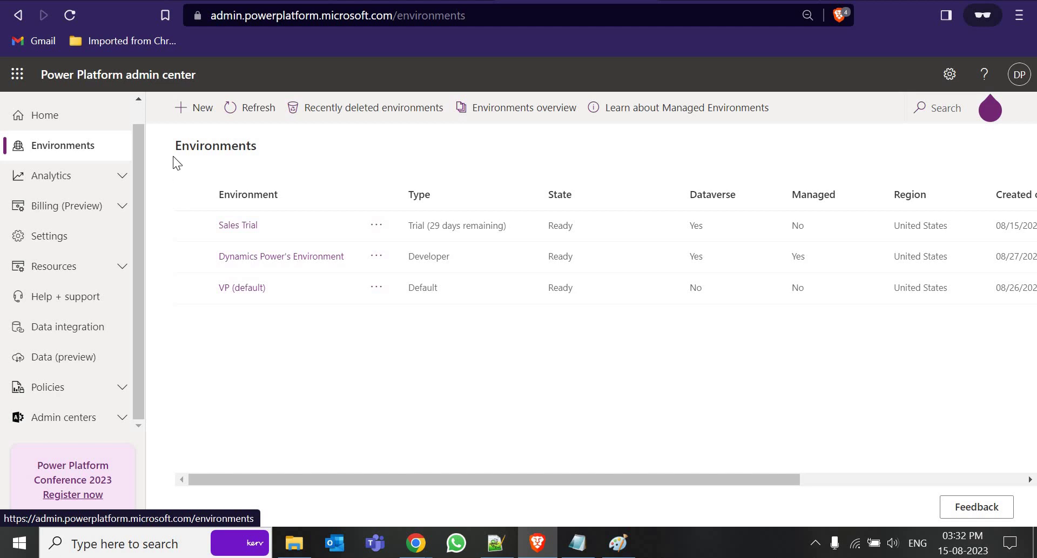
click(204, 107)
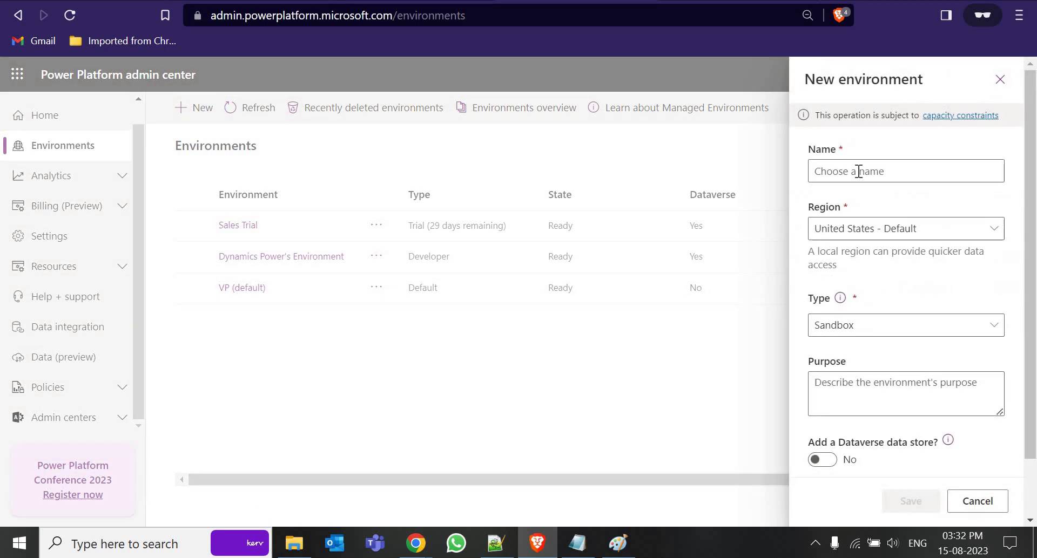
click(859, 171)
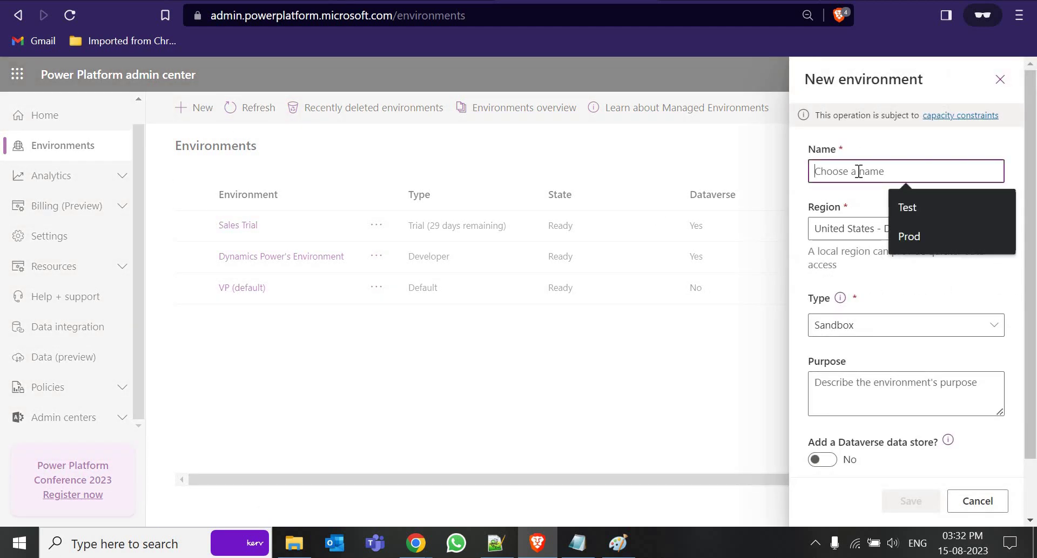
text(August Env)
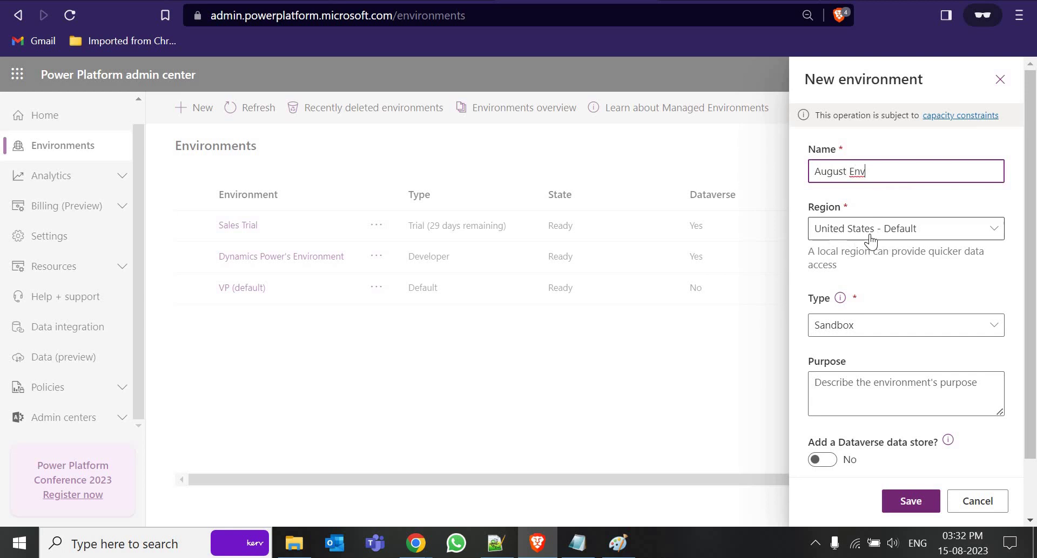
click(884, 231)
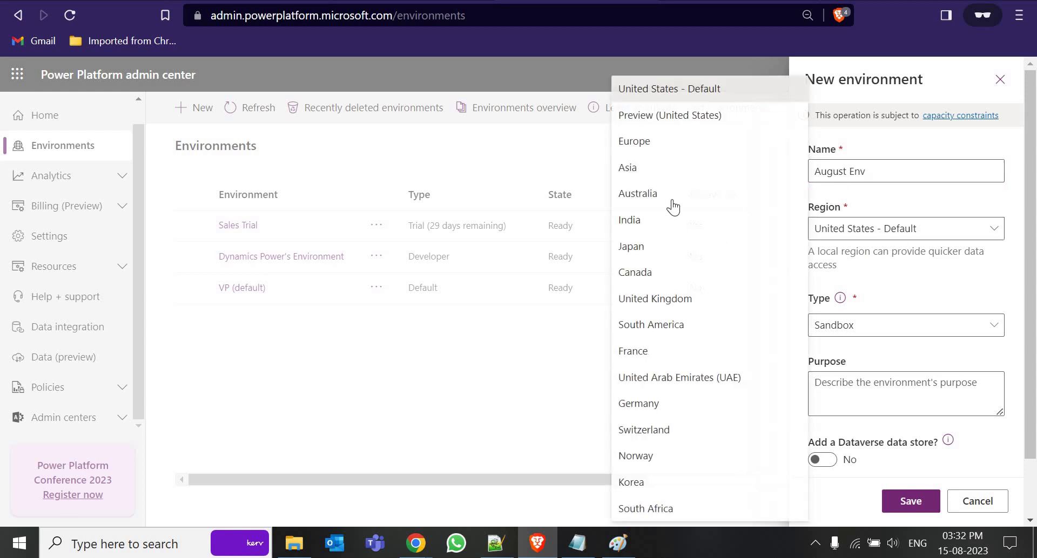
click(665, 226)
click(921, 334)
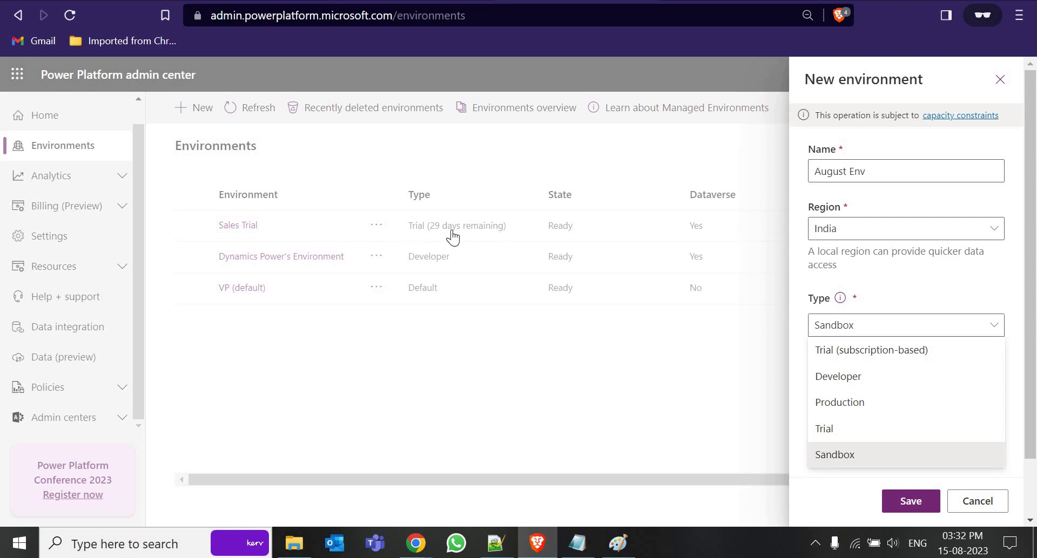
click(876, 375)
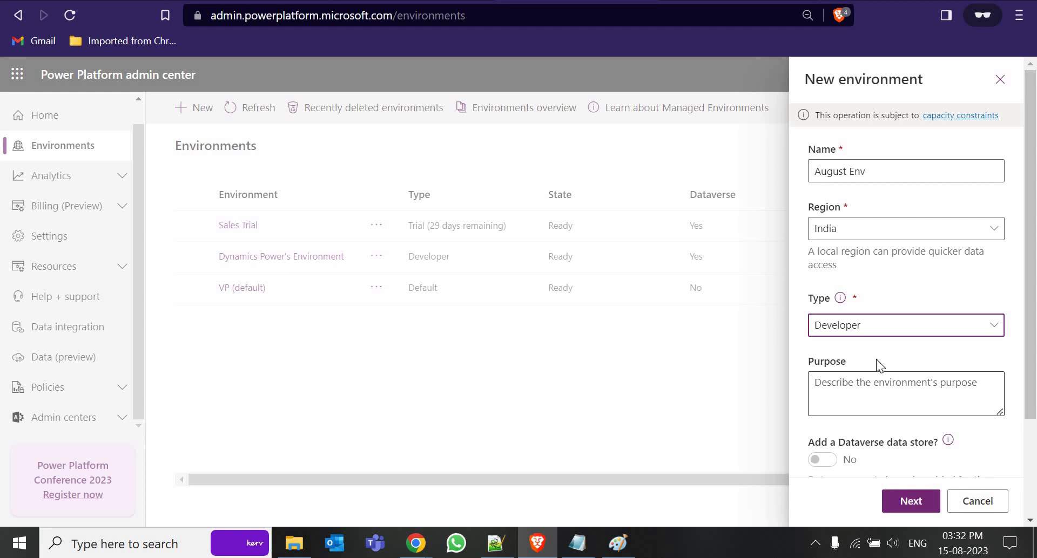
scroll(876, 359, down, 3)
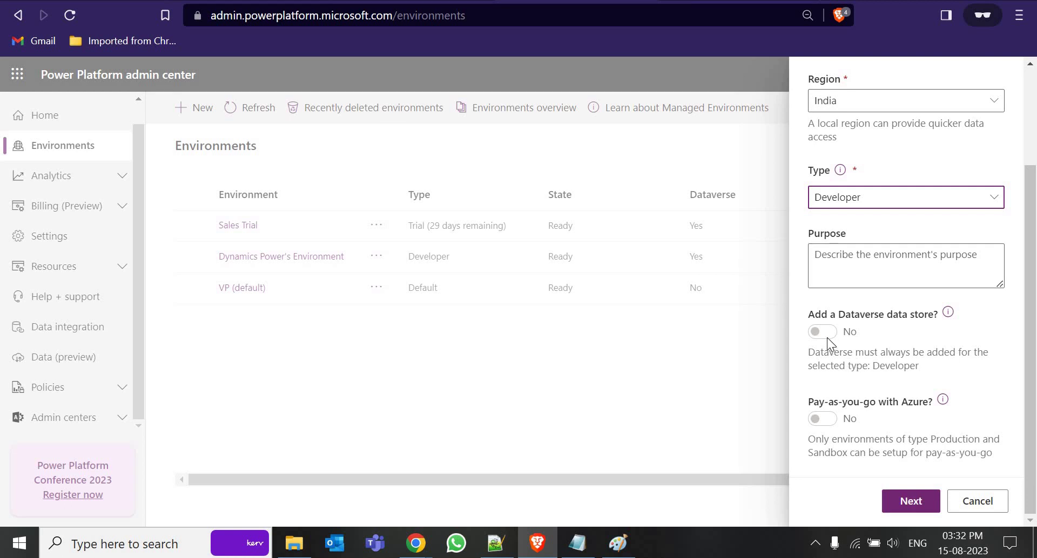
scroll(867, 338, up, 3)
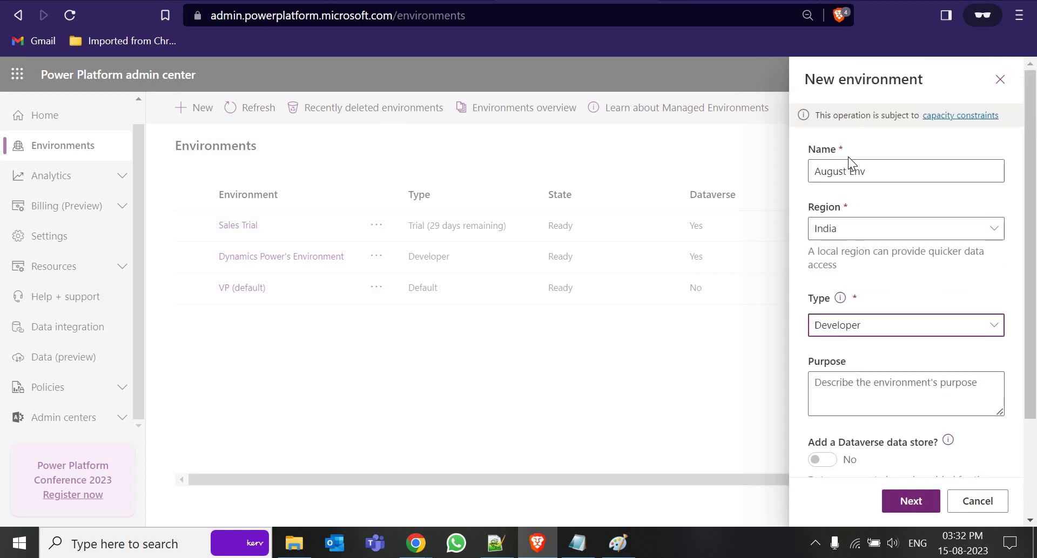
click(910, 501)
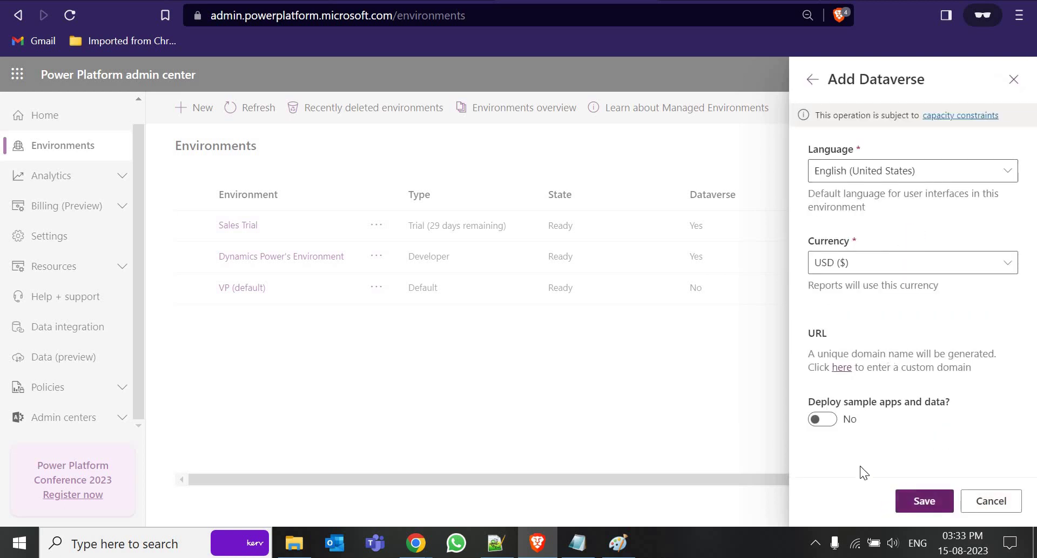
click(822, 420)
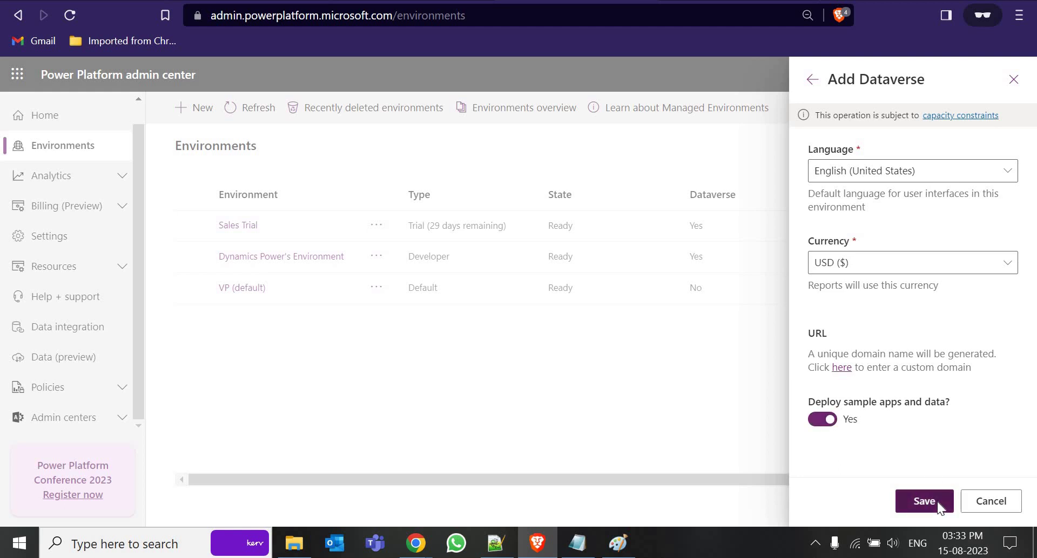
click(938, 501)
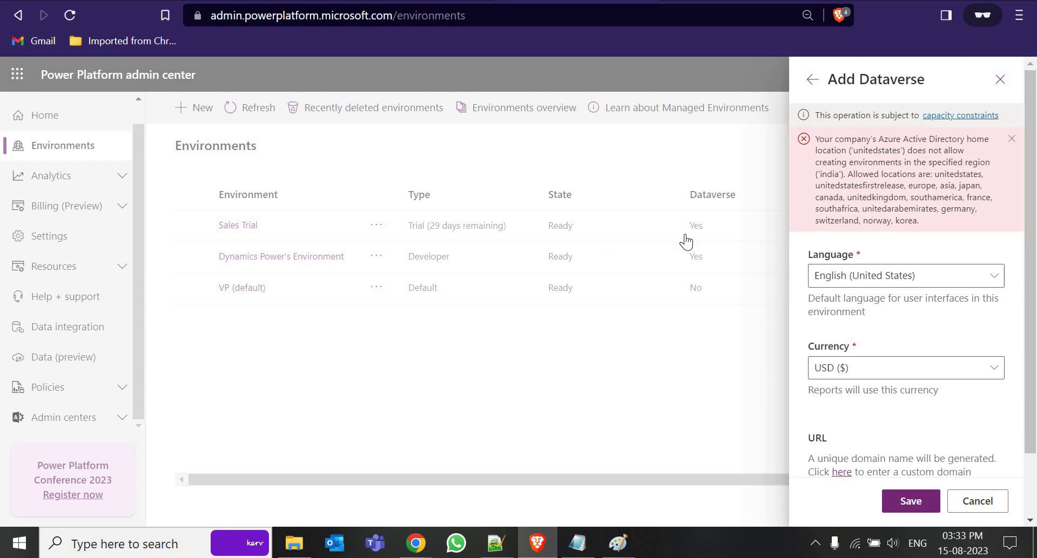
scroll(868, 334, down, 2)
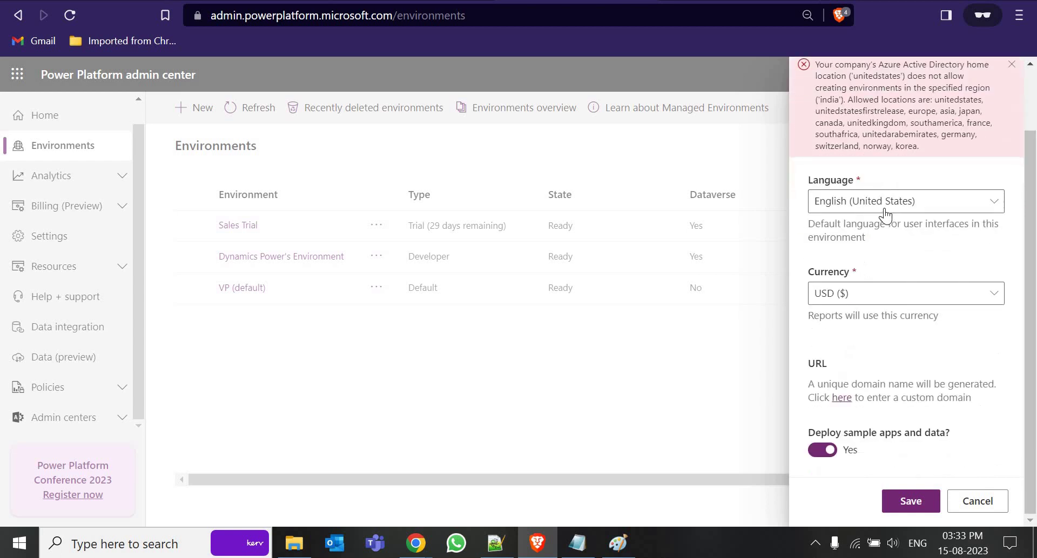
click(977, 501)
click(194, 119)
Create a new environment named Test of type Developer, saving without adding Dataverse
click(883, 171)
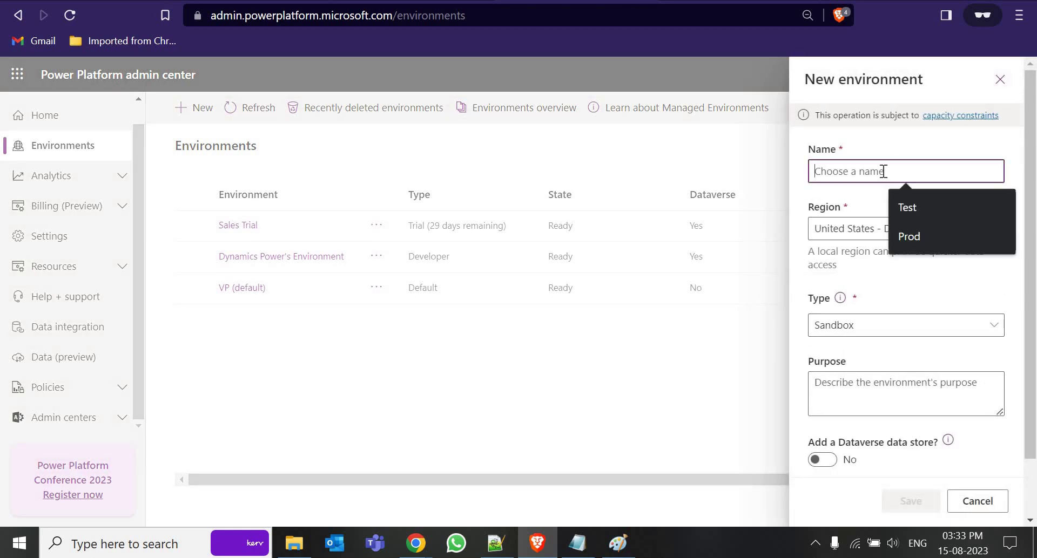
text(Test)
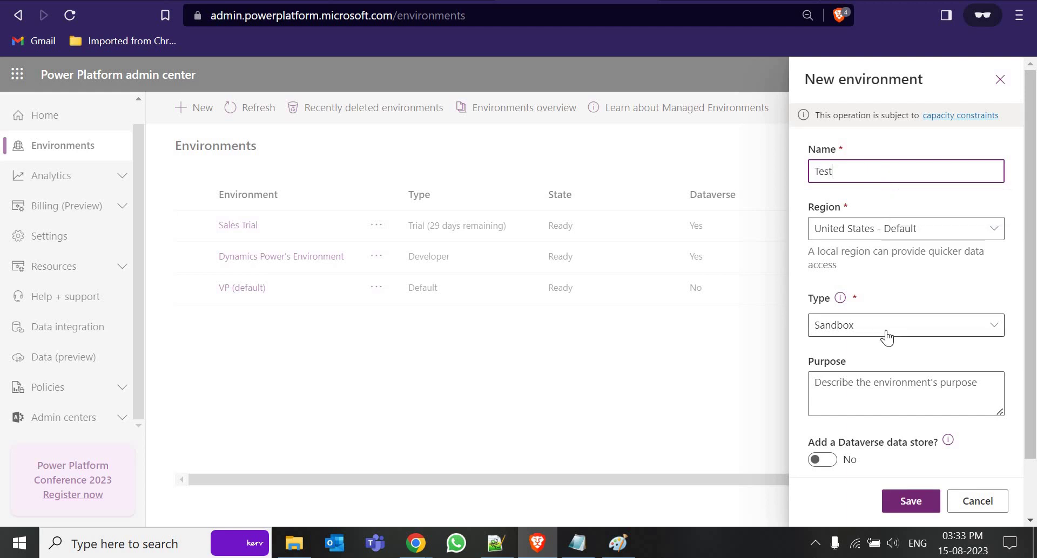
click(886, 329)
click(871, 374)
scroll(910, 508, down, 3)
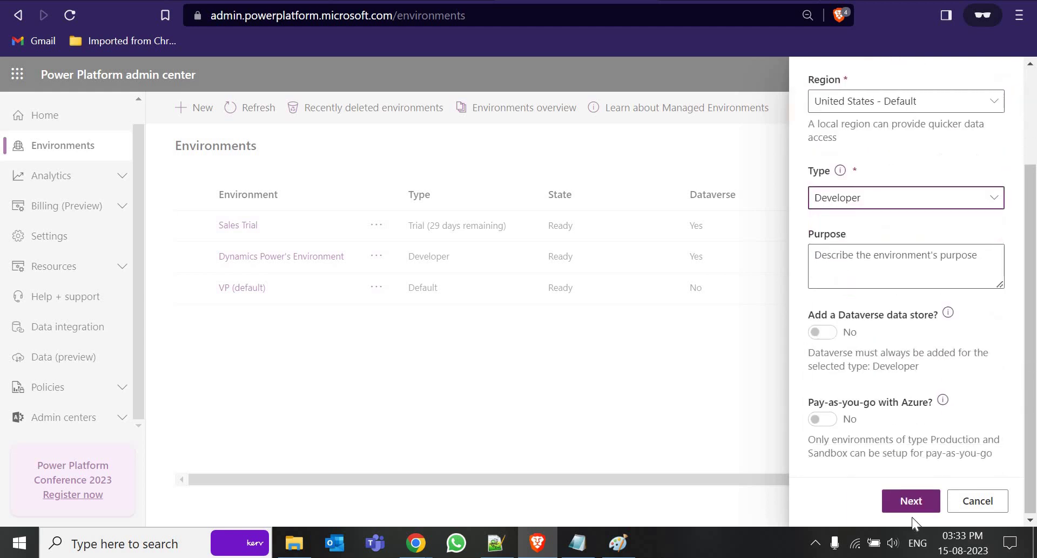
click(905, 505)
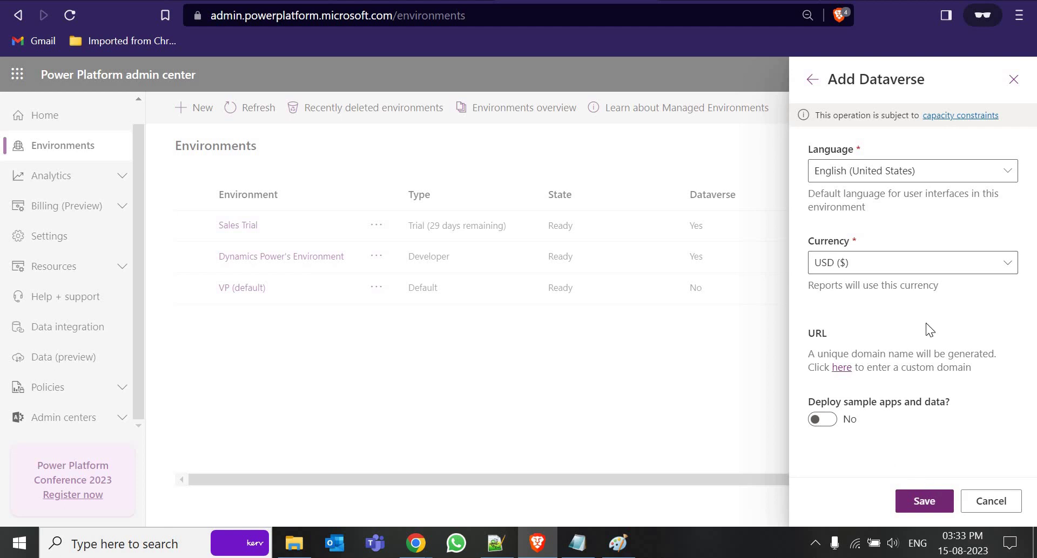
click(925, 503)
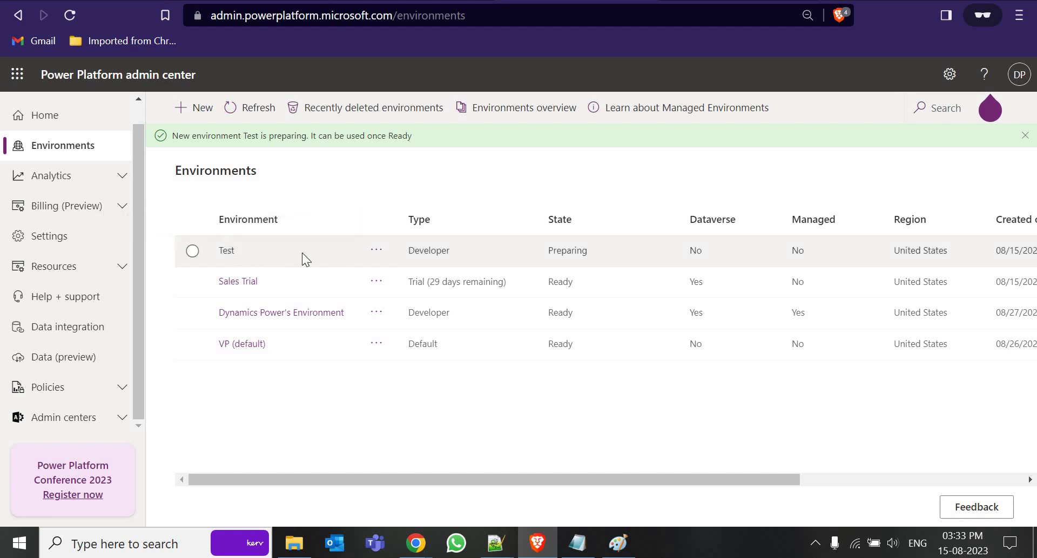
click(384, 243)
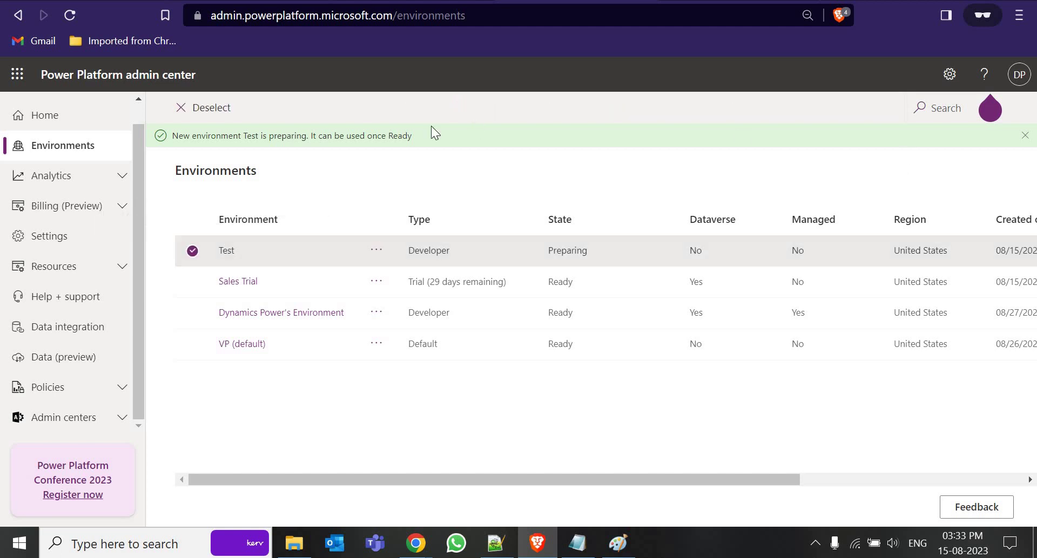
key(alt+Left)
click(71, 15)
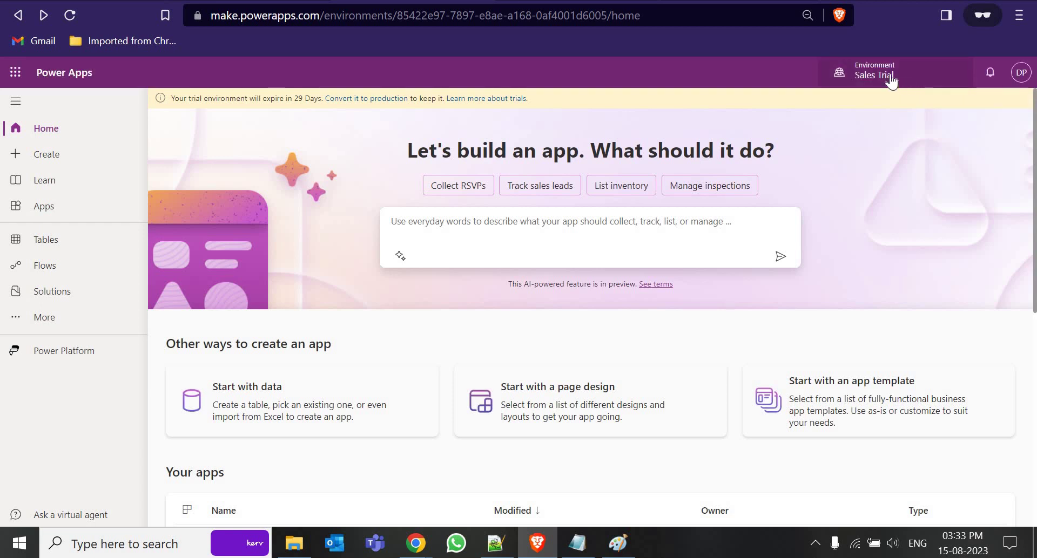
click(891, 80)
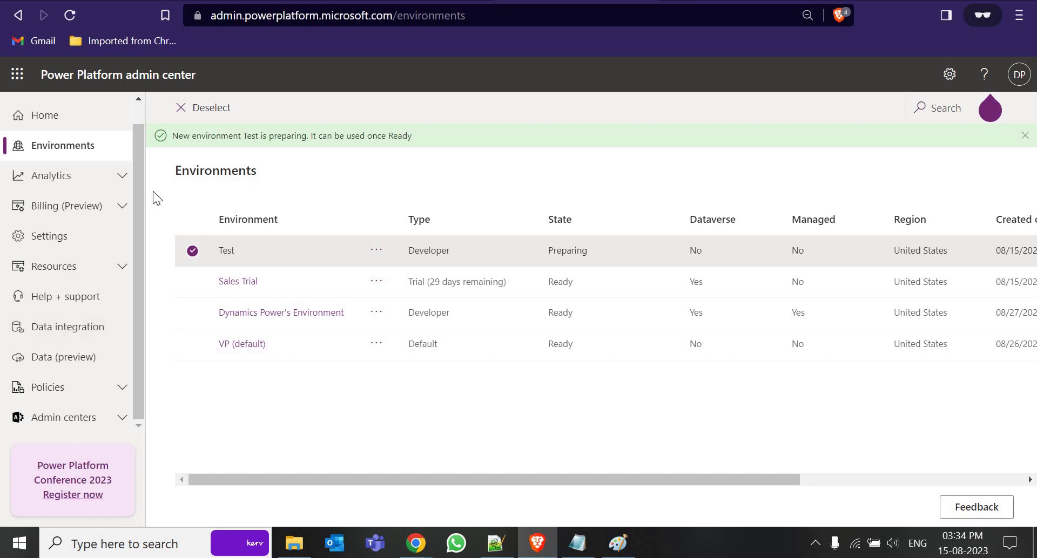
Select the sign-in address in Notepad and return to the Power Apps browser window
click(577, 543)
click(346, 138)
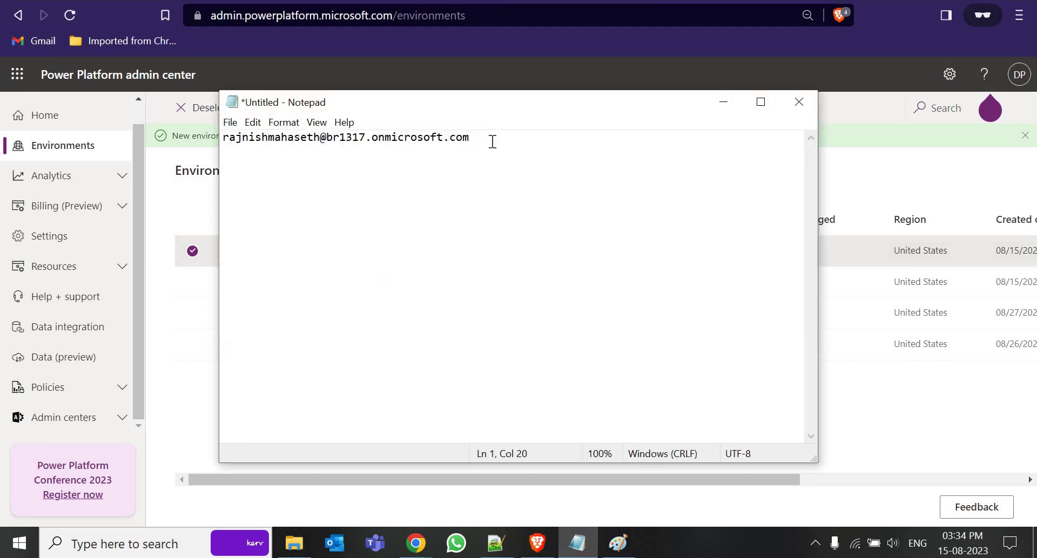
drag(470, 138, 312, 139)
click(367, 138)
click(538, 544)
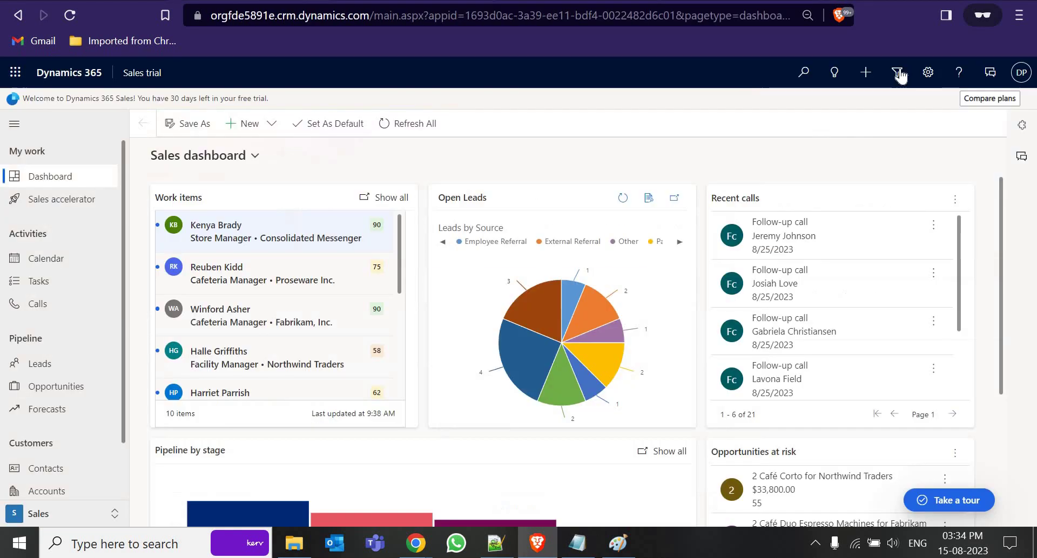
Open Advanced Settings and choose Security under System
click(928, 72)
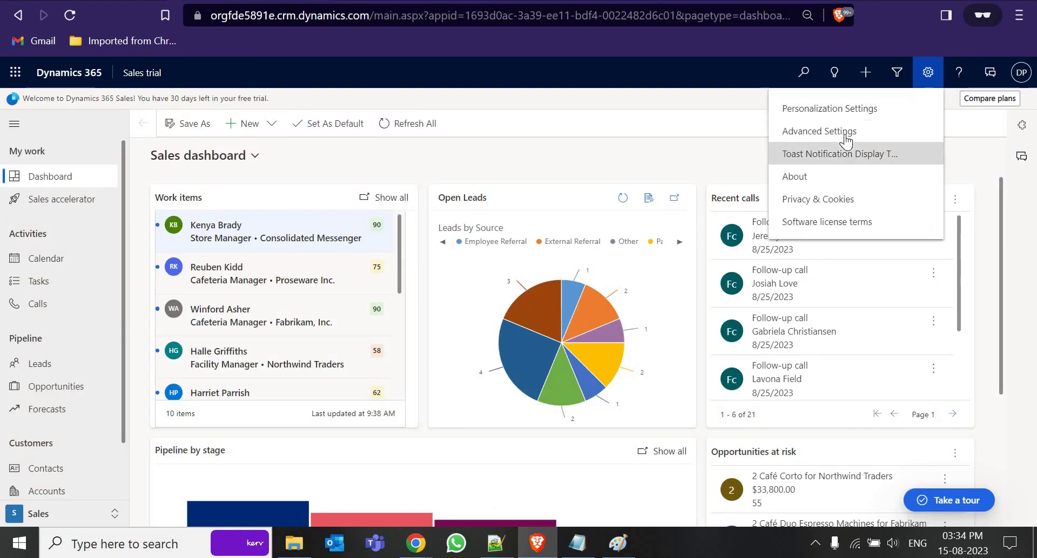
click(845, 134)
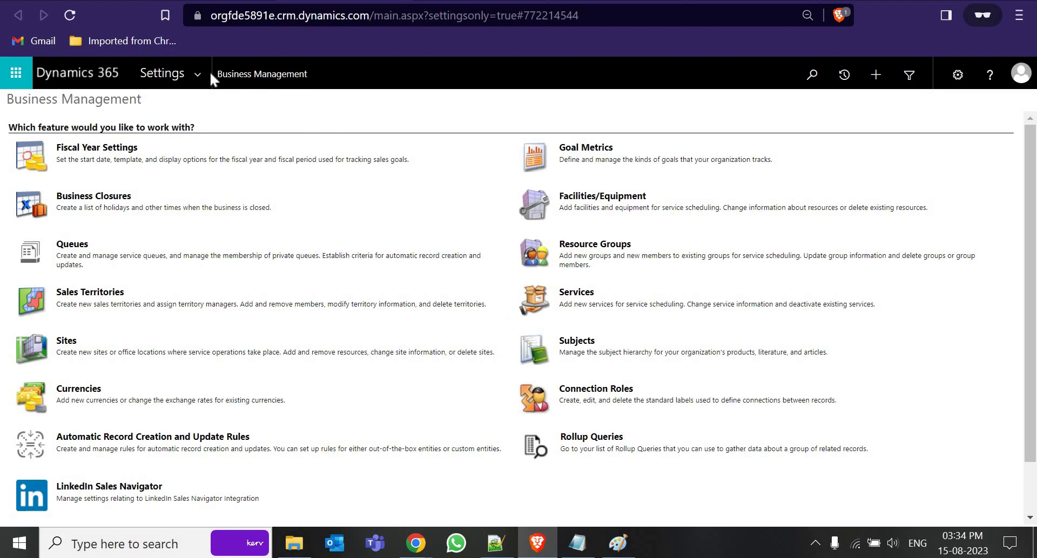
click(204, 71)
click(315, 214)
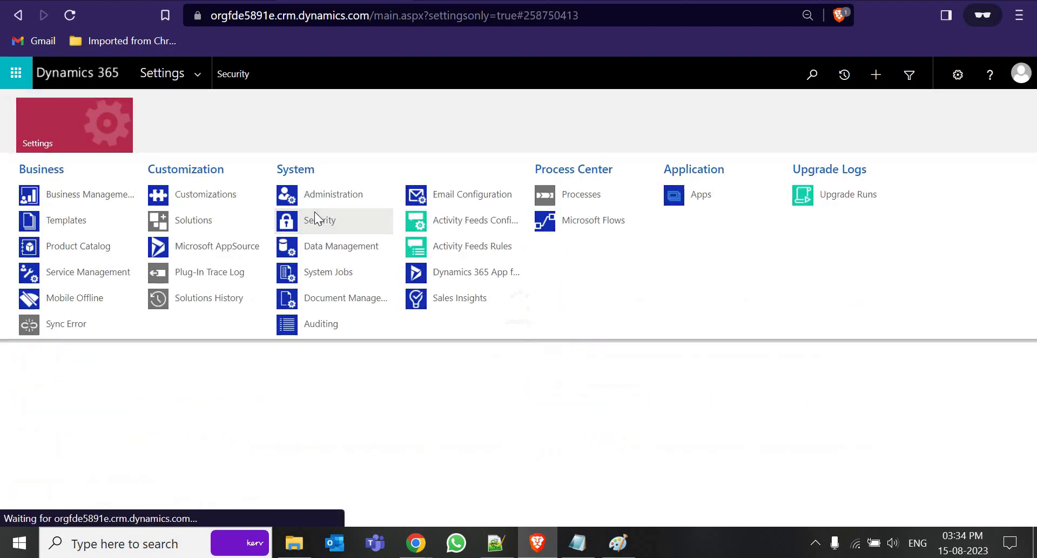
List users in the Enabled Users view, sorted by Full Name descending
click(73, 170)
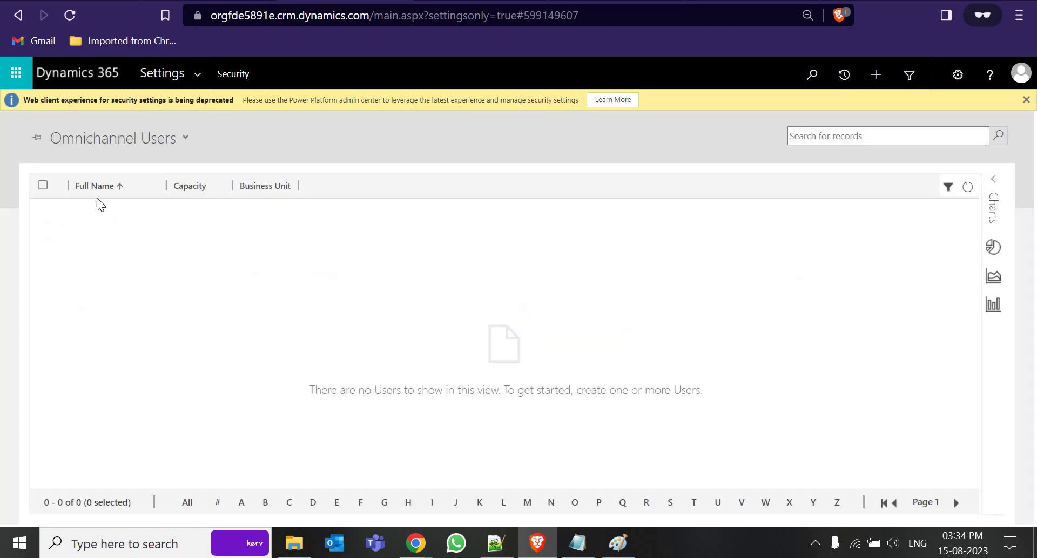
click(183, 164)
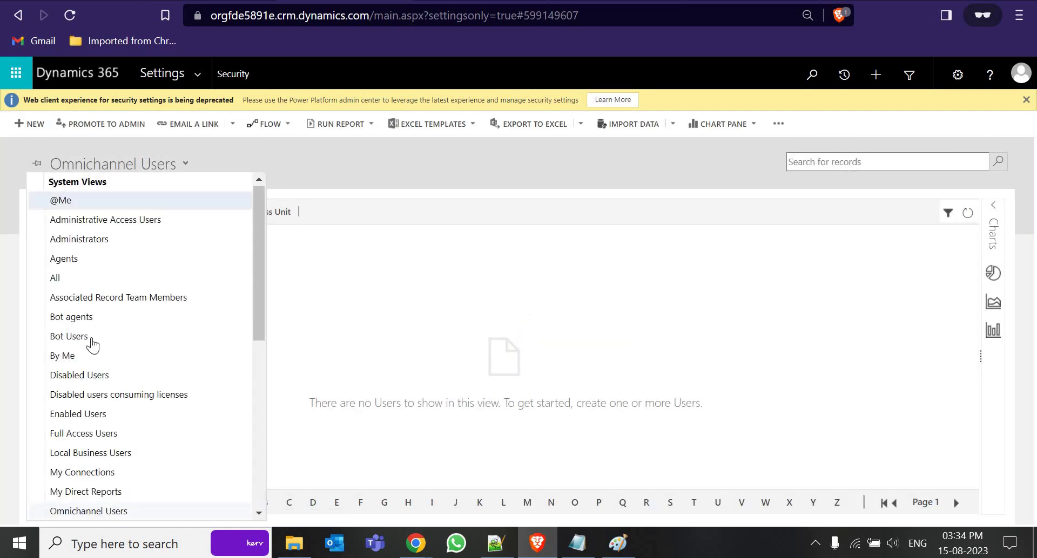
click(104, 414)
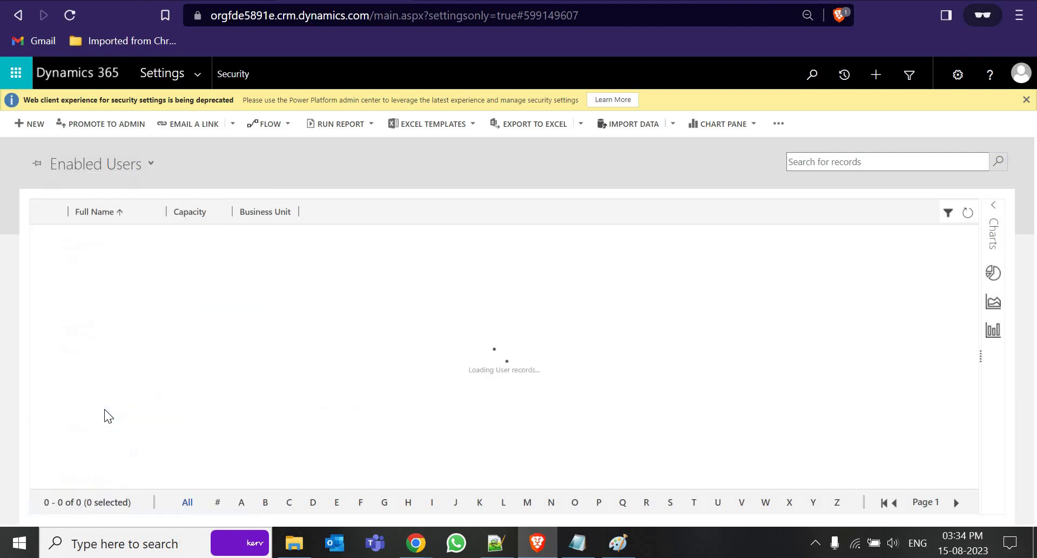
click(144, 213)
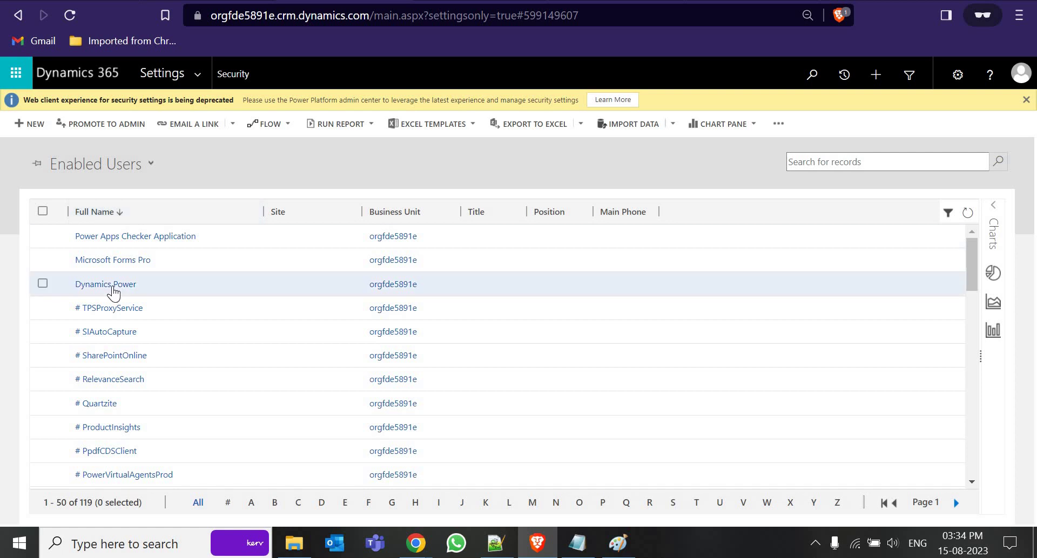
Open the user's record through the right-click Open option
click(113, 292)
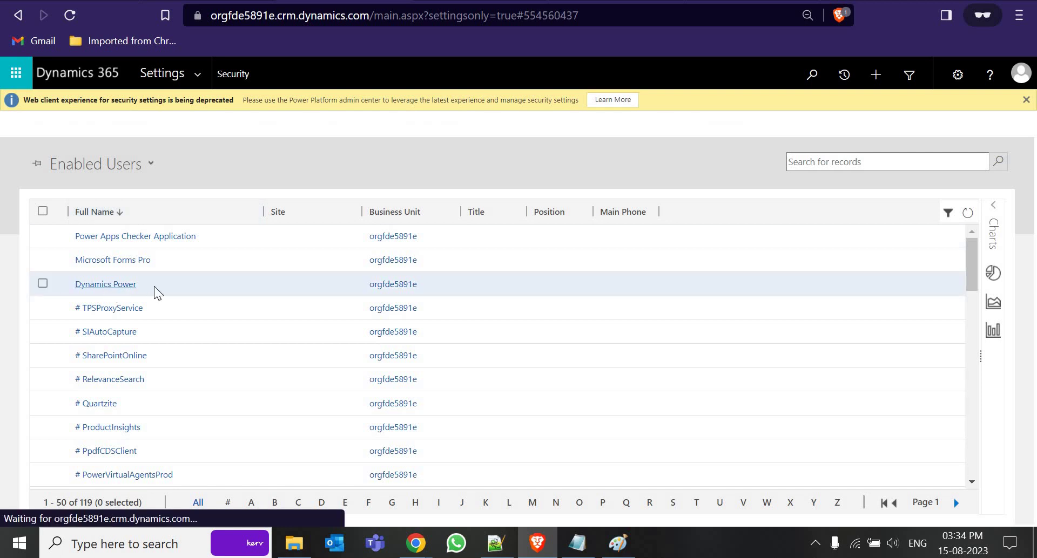
click(126, 287)
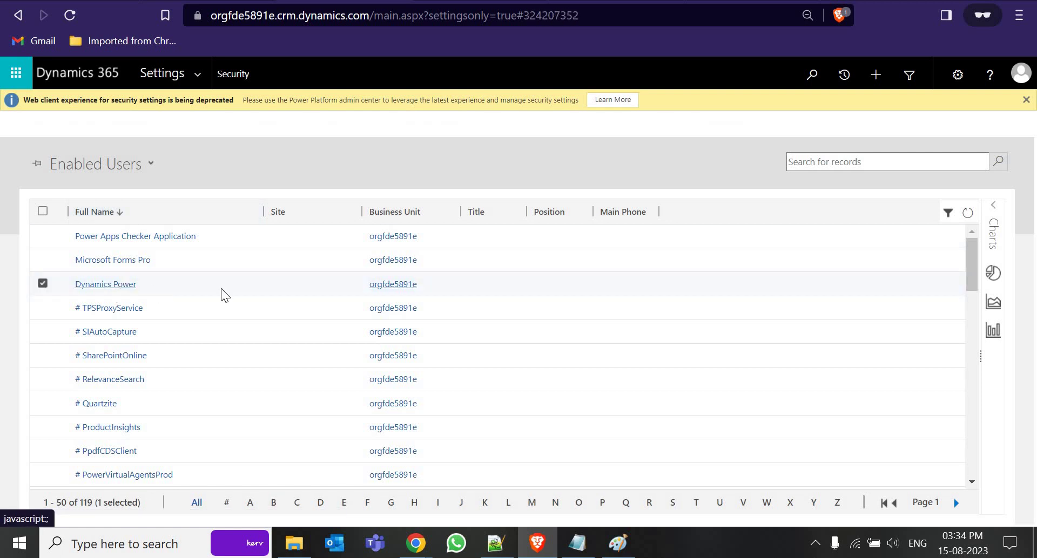
scroll(192, 283, down, 2)
scroll(206, 278, up, 2)
click(110, 290)
right_click(110, 287)
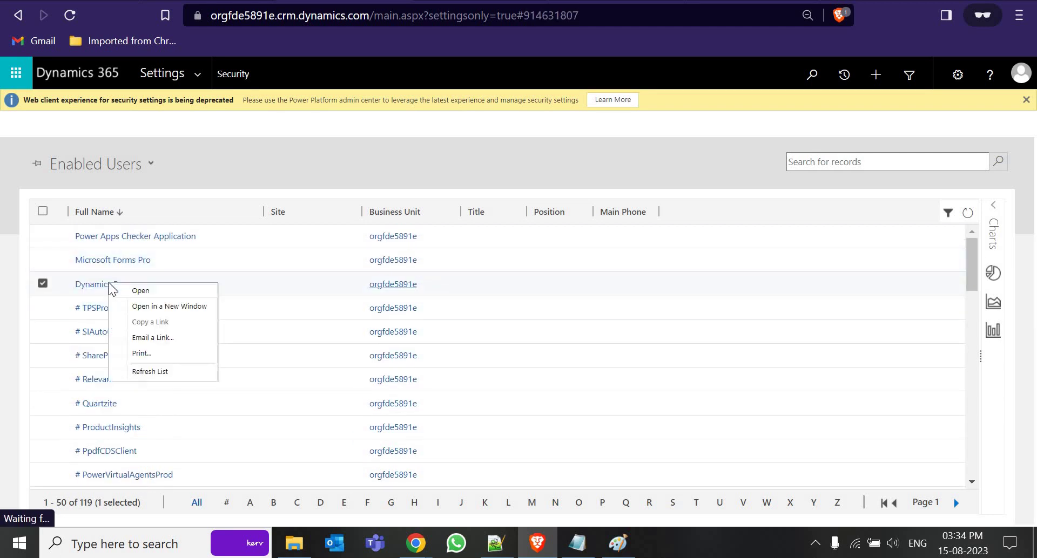
click(154, 290)
scroll(179, 259, down, 2)
scroll(179, 259, up, 2)
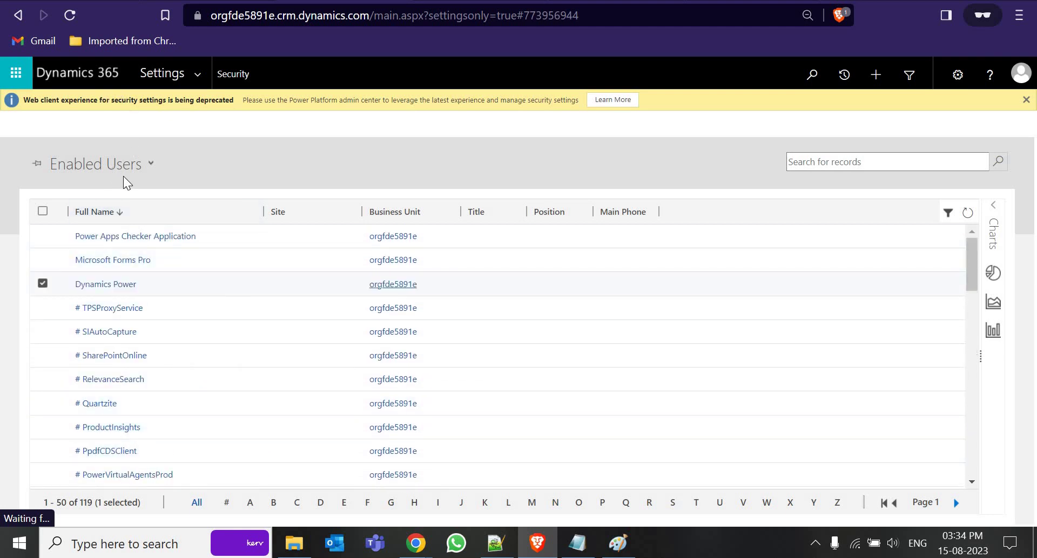
Review the user views list, dismiss it, and switch to the other browser window
click(147, 164)
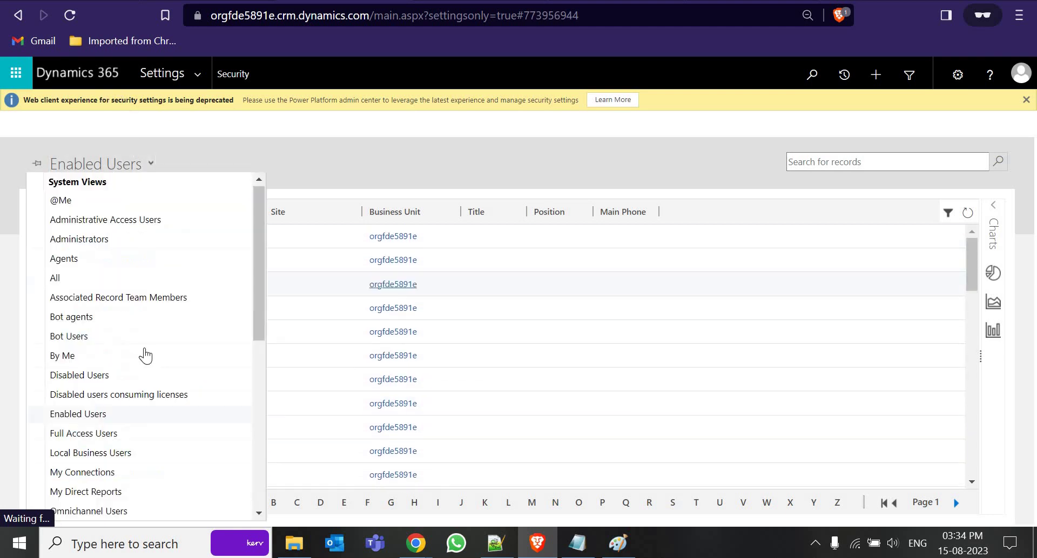
scroll(115, 360, down, 2)
click(115, 359)
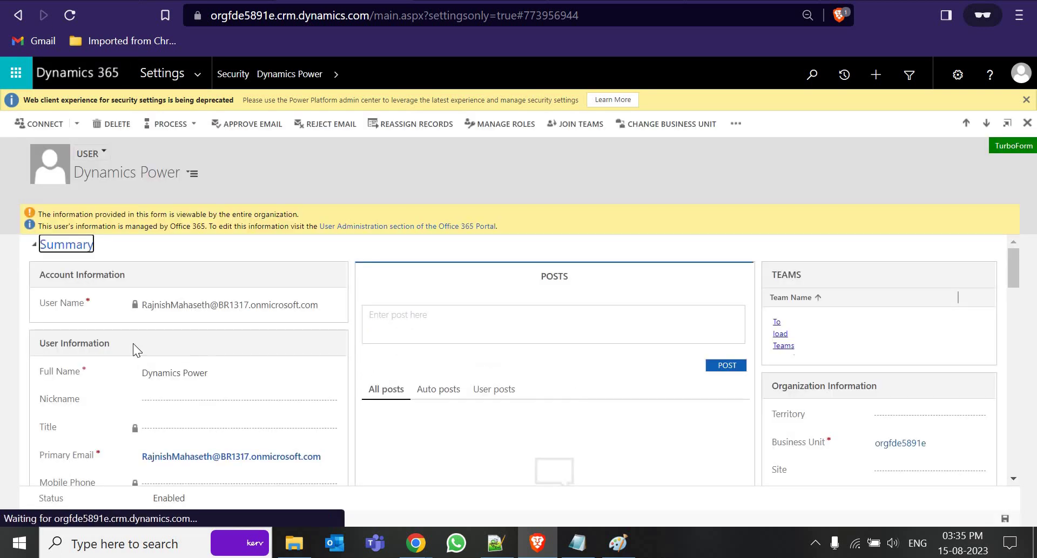
scroll(190, 370, down, 3)
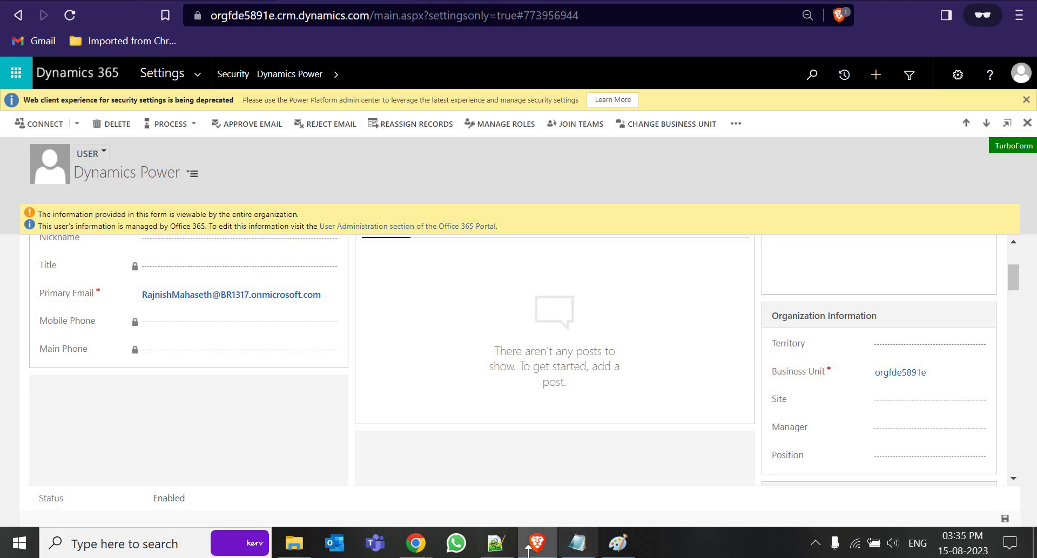
click(416, 544)
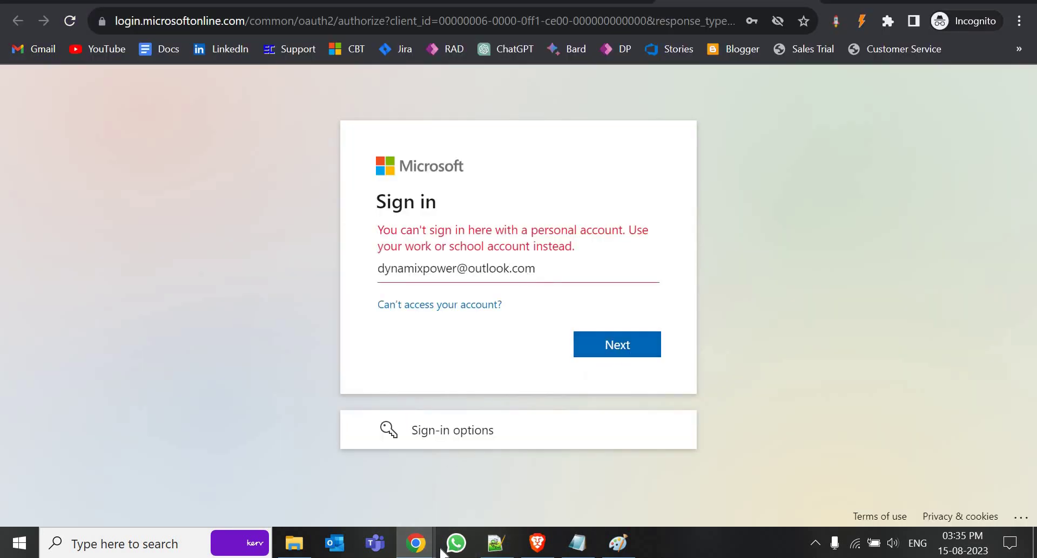
Reload the admin center's Environments list and open the Test environment once it is Ready
click(532, 426)
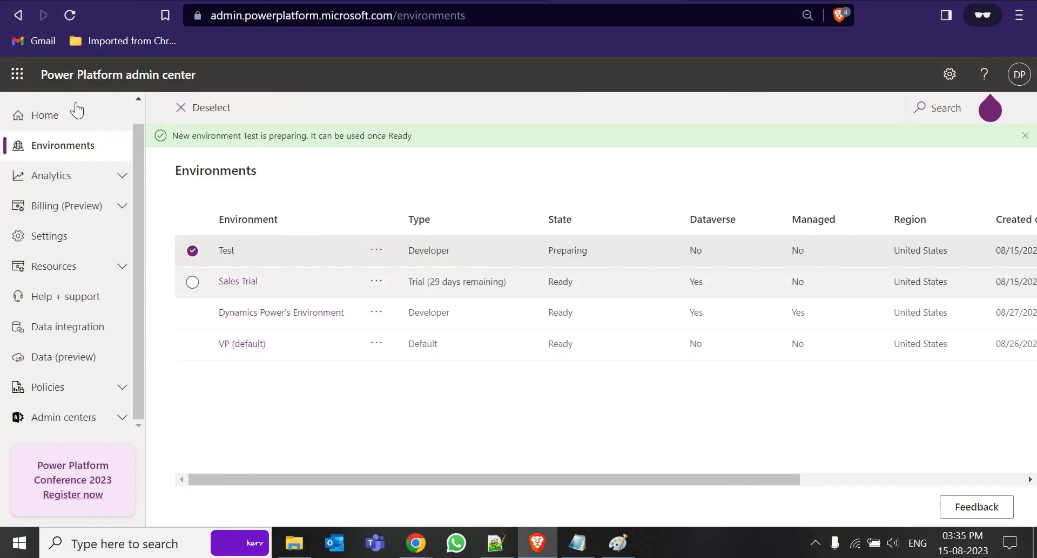
click(70, 15)
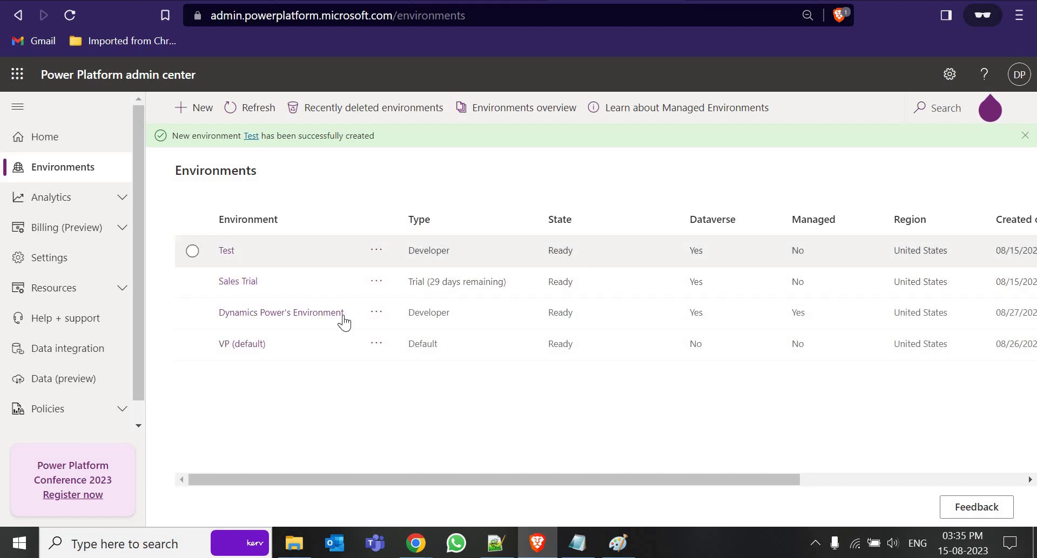
click(225, 253)
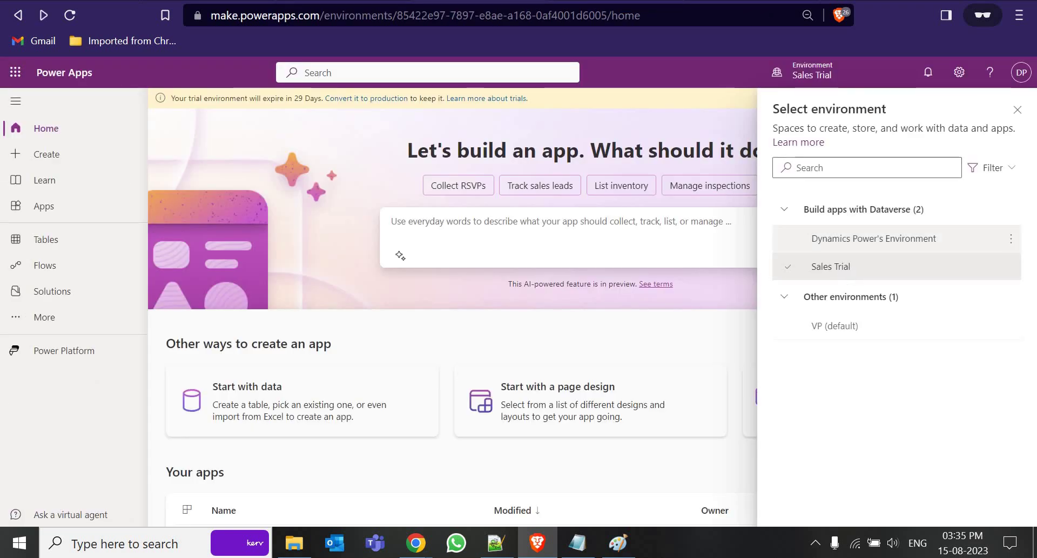
Select Test instead of Sales Trial in the Power Apps environment picker
click(886, 244)
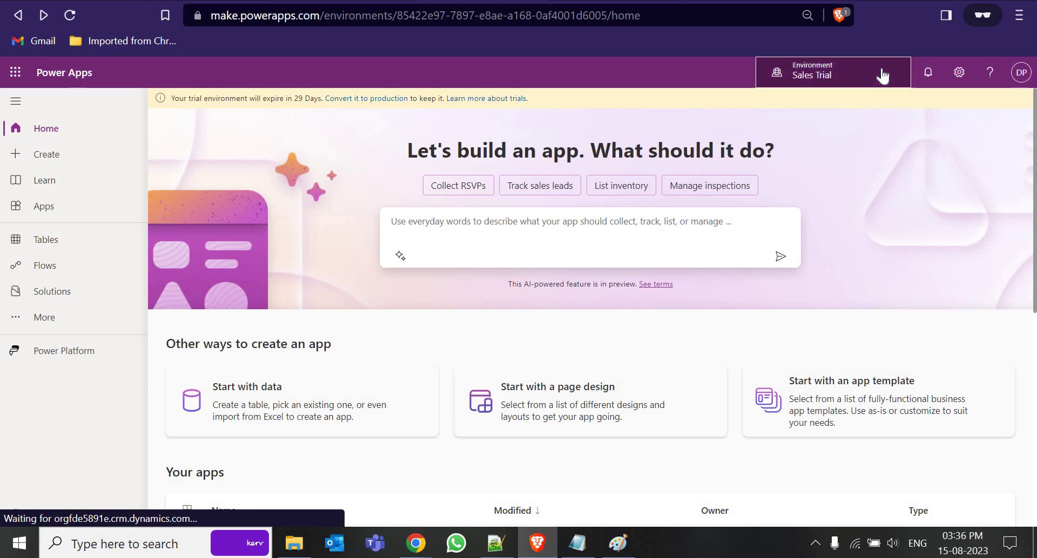
click(883, 75)
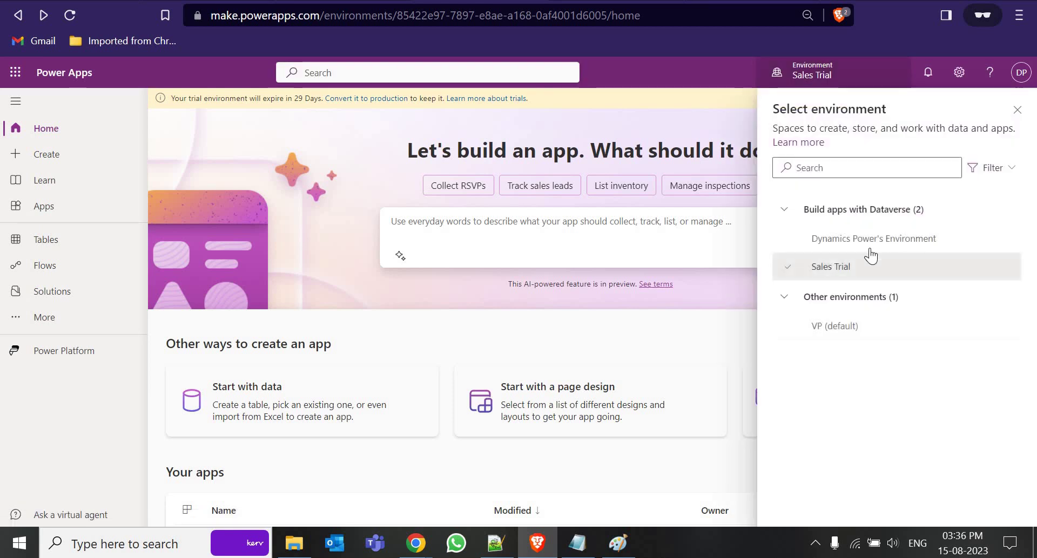
click(832, 267)
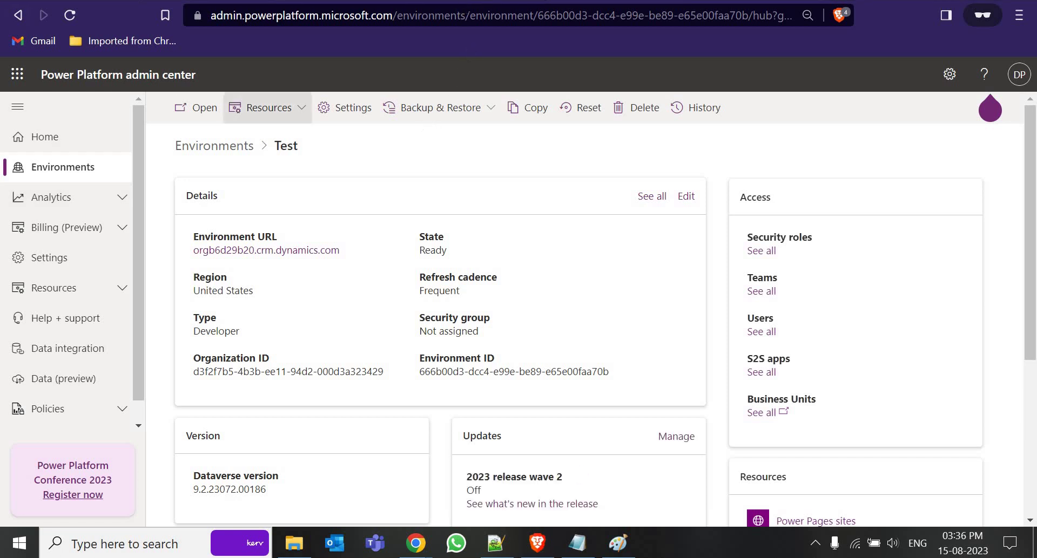
click(18, 15)
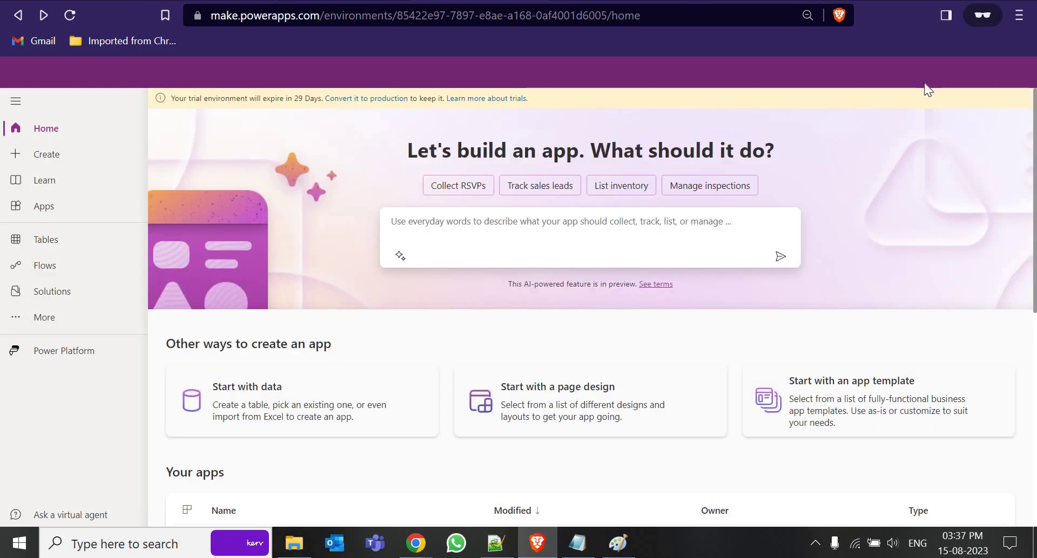
click(875, 76)
click(837, 294)
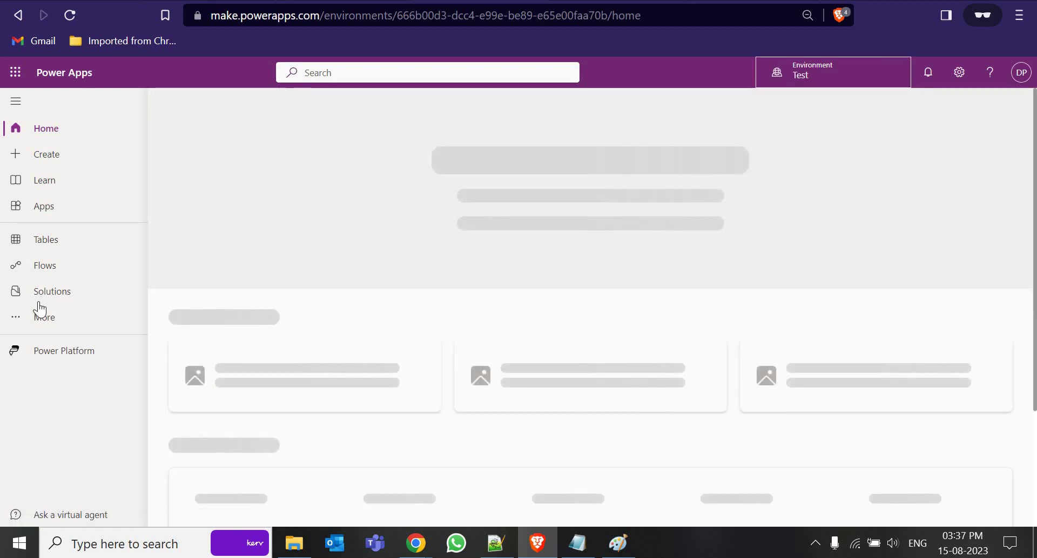
Start a new solution from Solutions and name it 'Test Solution'
click(53, 291)
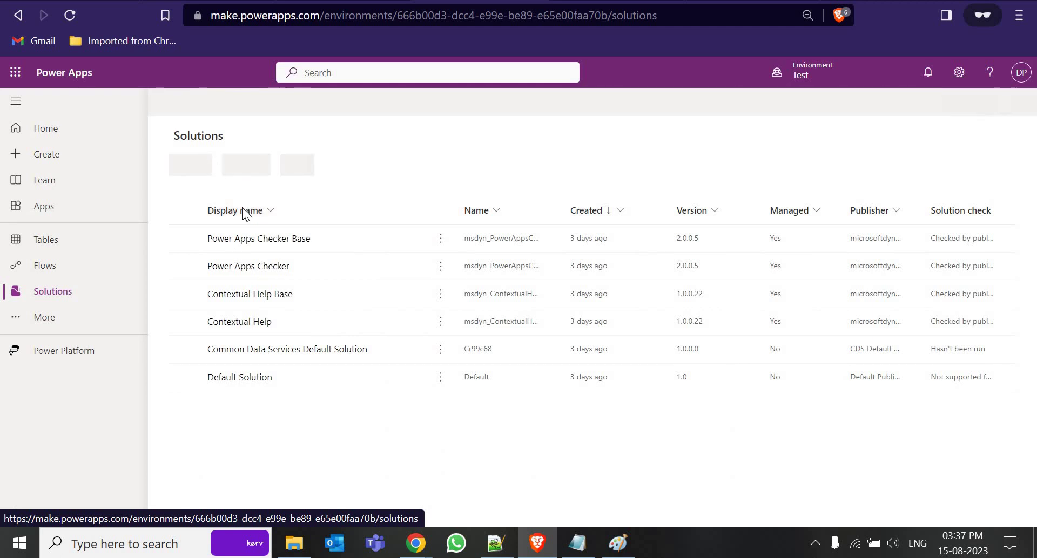
click(219, 103)
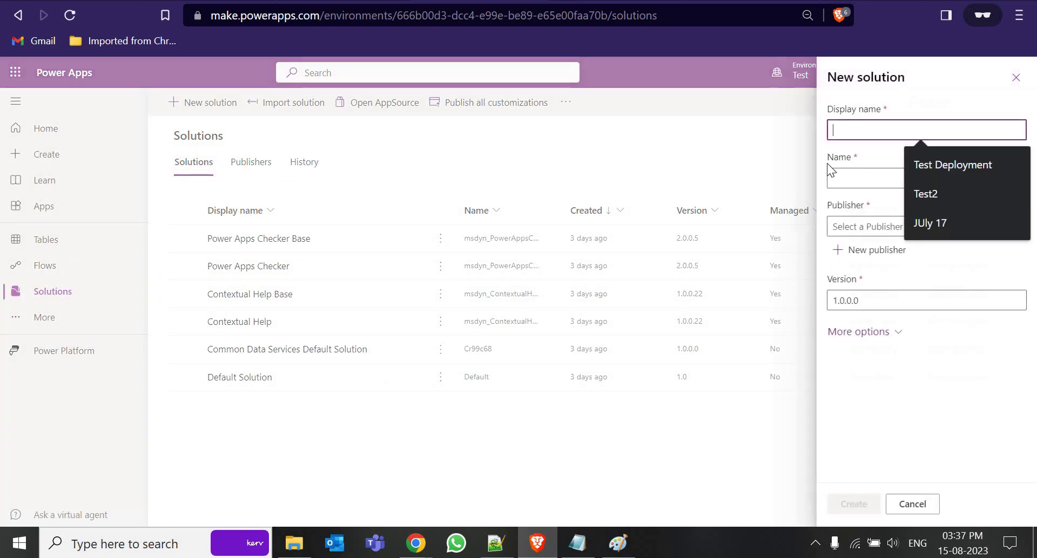
text(Test )
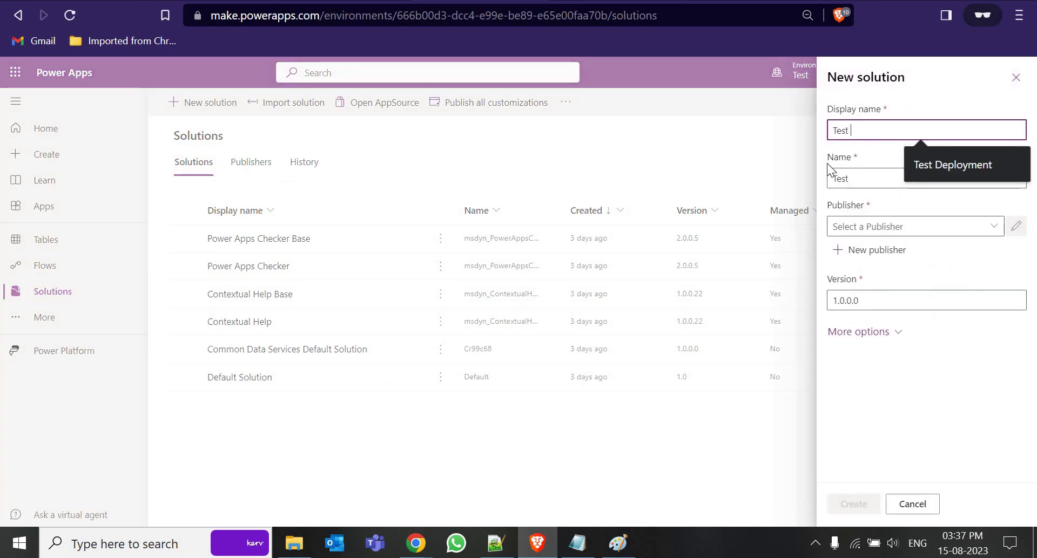
text(Solution)
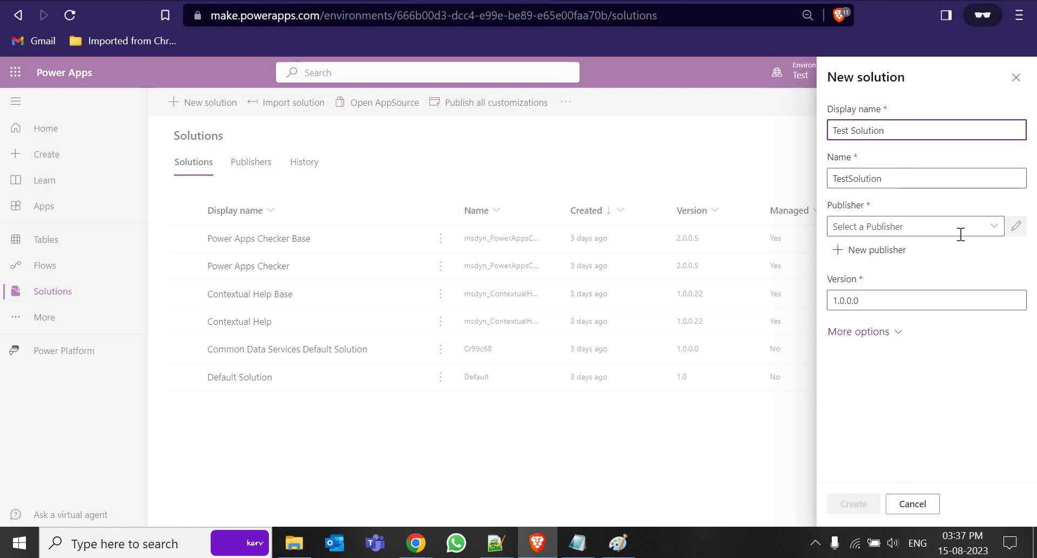
Bring up a blank New publisher form from the solution's Publisher options
click(992, 229)
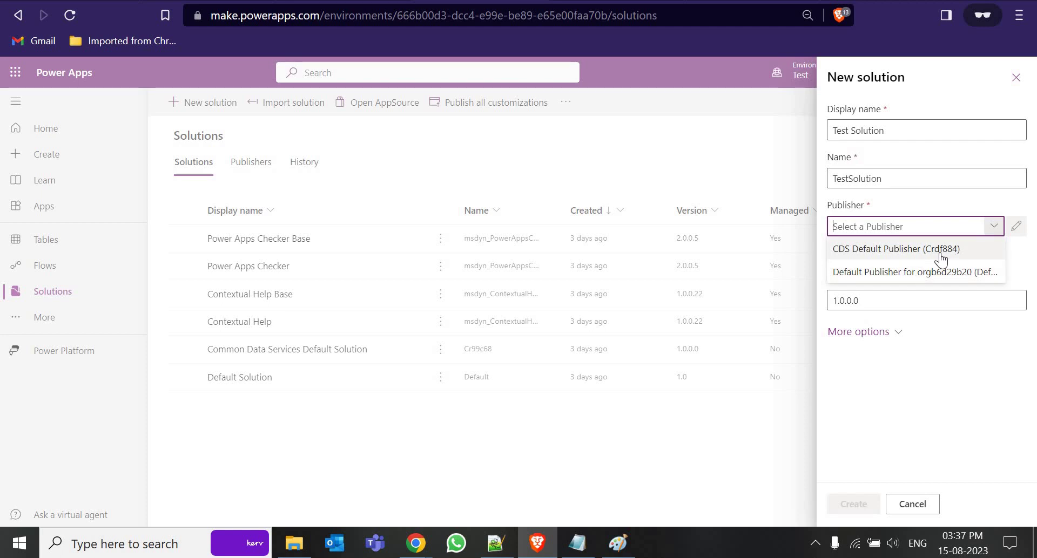
click(896, 353)
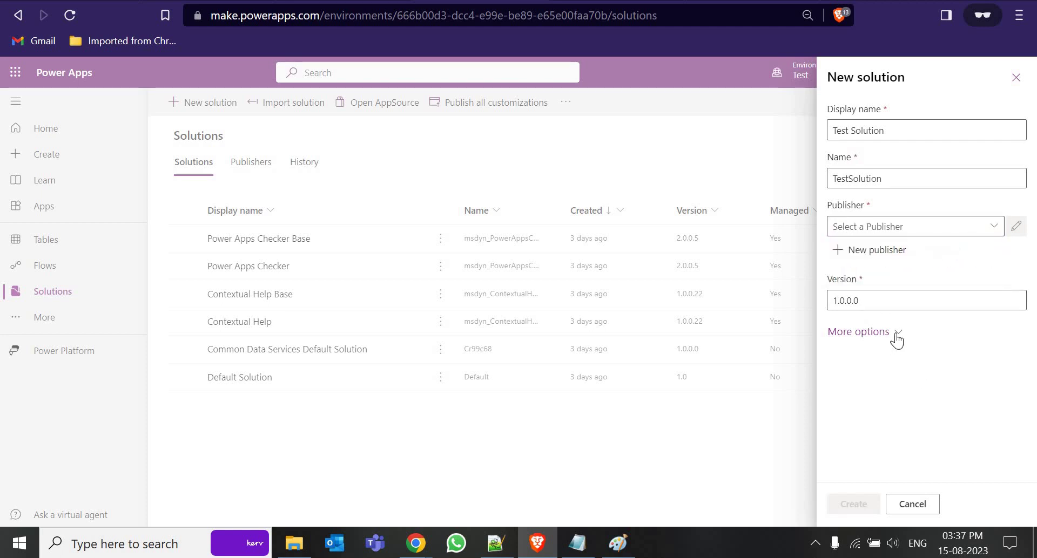
click(896, 334)
scroll(898, 342, down, 2)
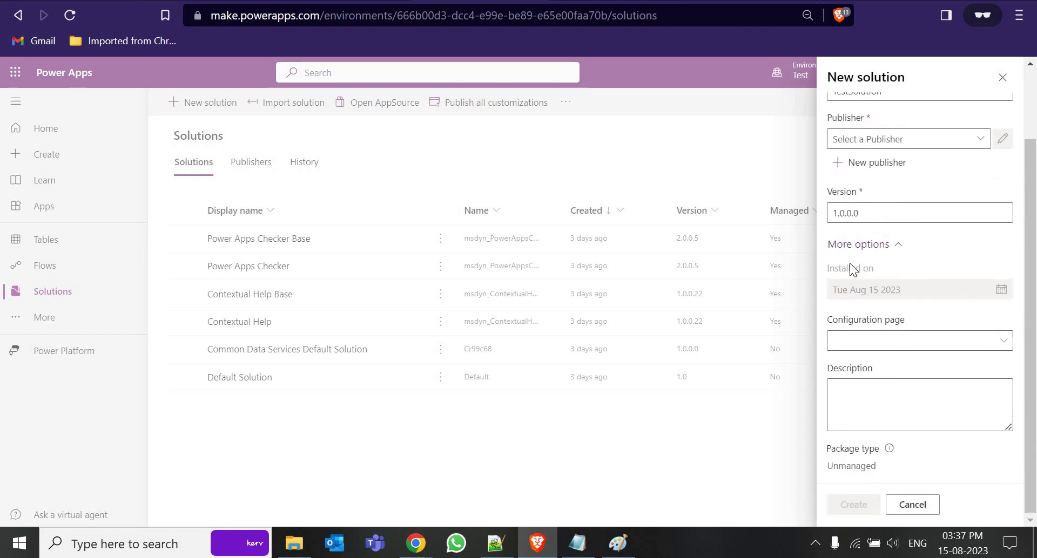
scroll(842, 268, up, 2)
click(862, 250)
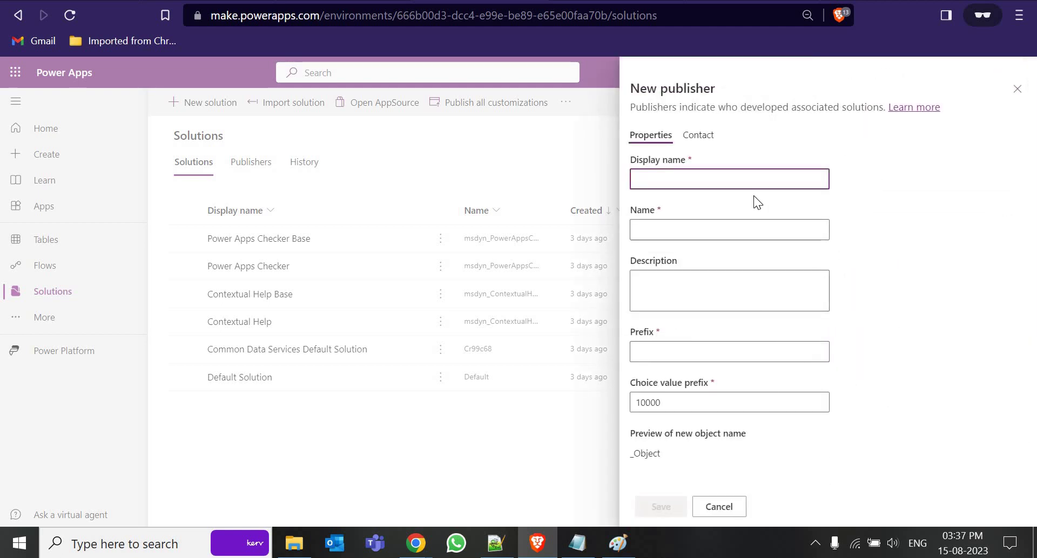
Save a publisher with display name and name Dynamix and prefix raj
text(Dynamix)
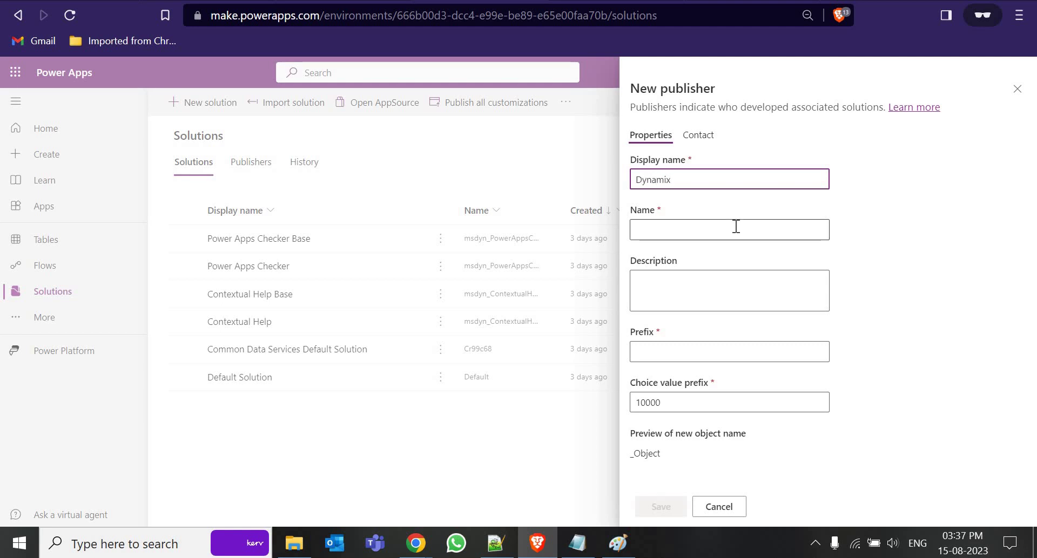
key(ctrl+a)
key(ctrl+c)
click(722, 228)
key(ctrl+v)
click(684, 350)
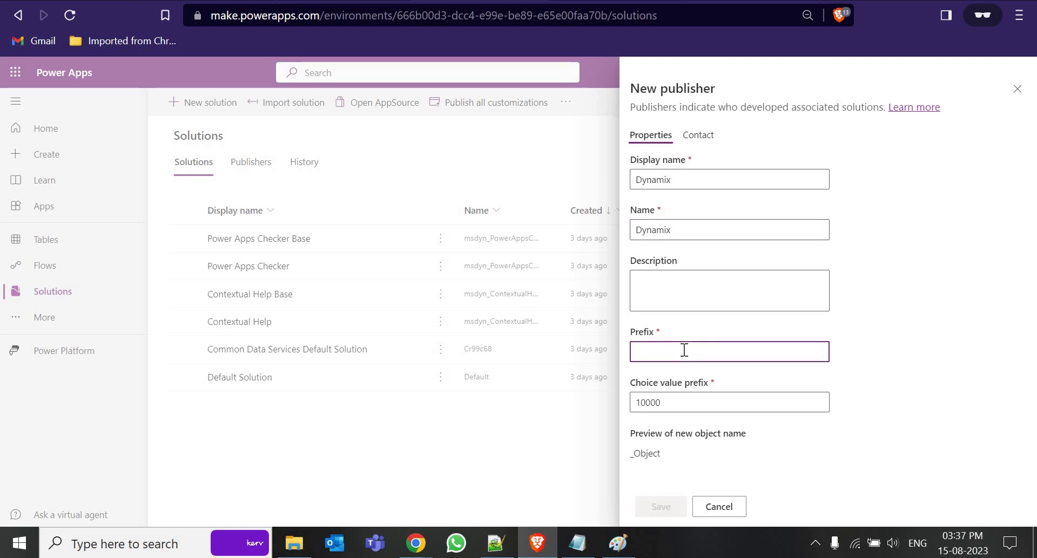
text(raj)
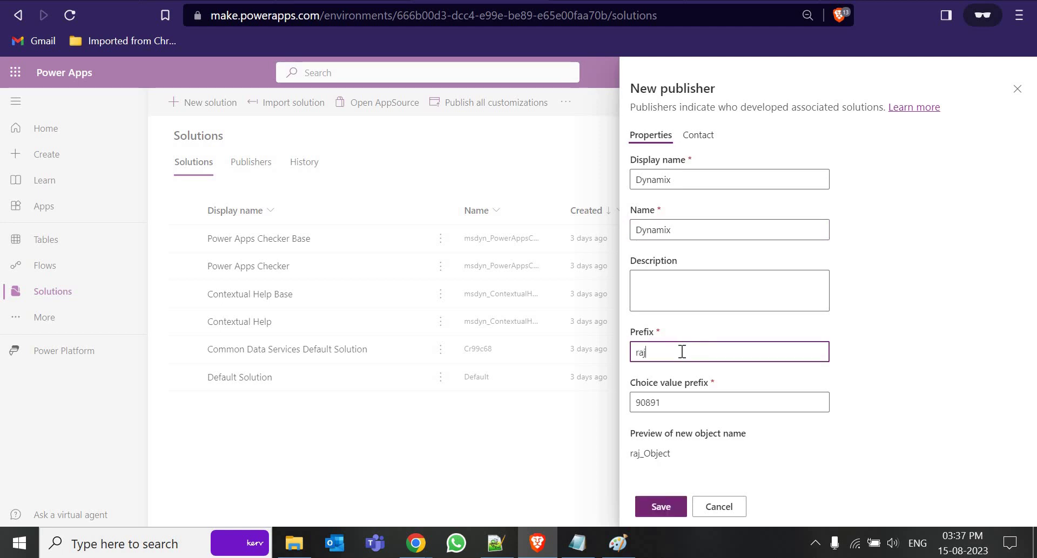
click(672, 513)
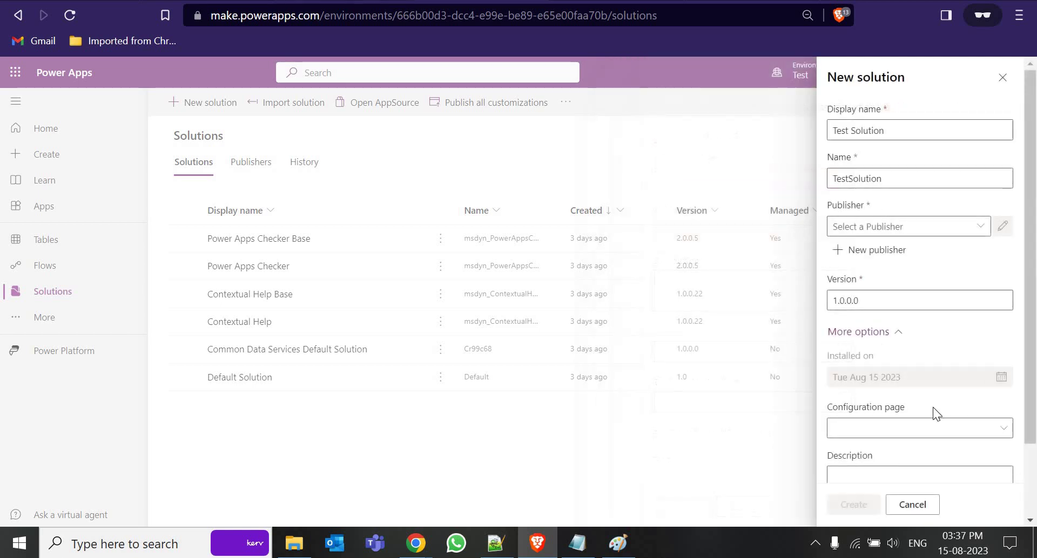
Choose Dynamix as the publisher and create the Test Solution
click(980, 226)
click(879, 297)
scroll(864, 432, down, 2)
click(855, 505)
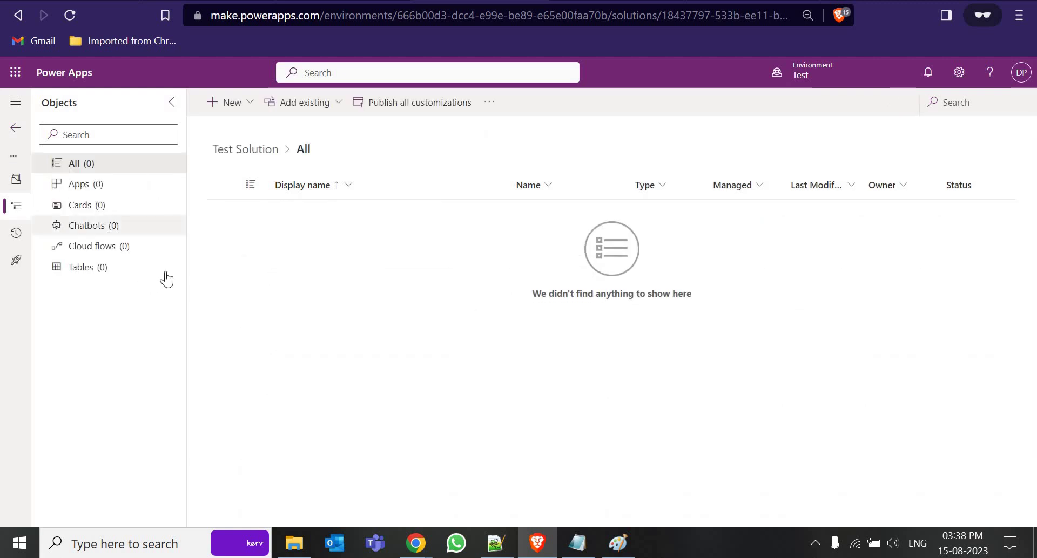
Start a new table in the Test Solution with display name 'Rajnish'
click(93, 268)
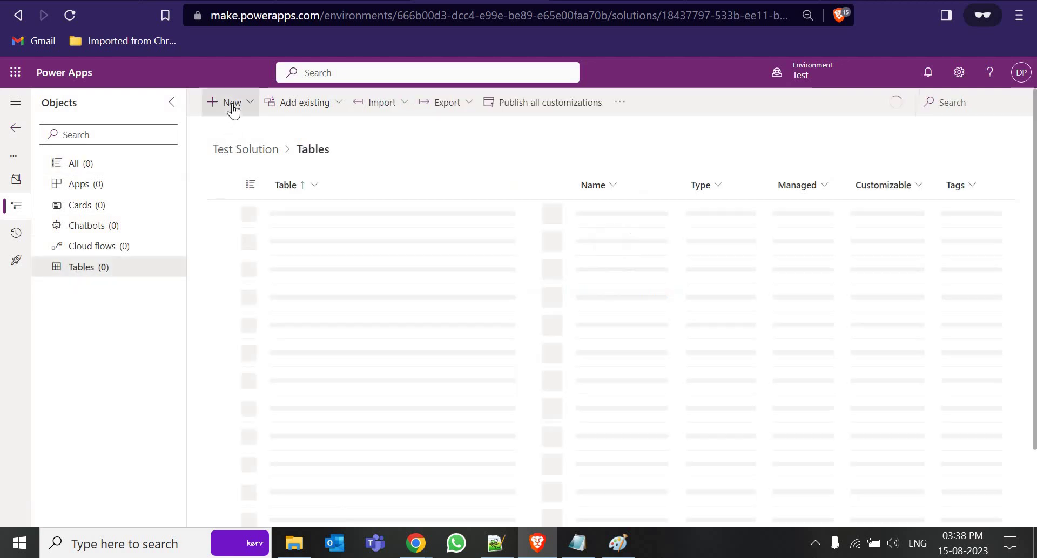
click(237, 103)
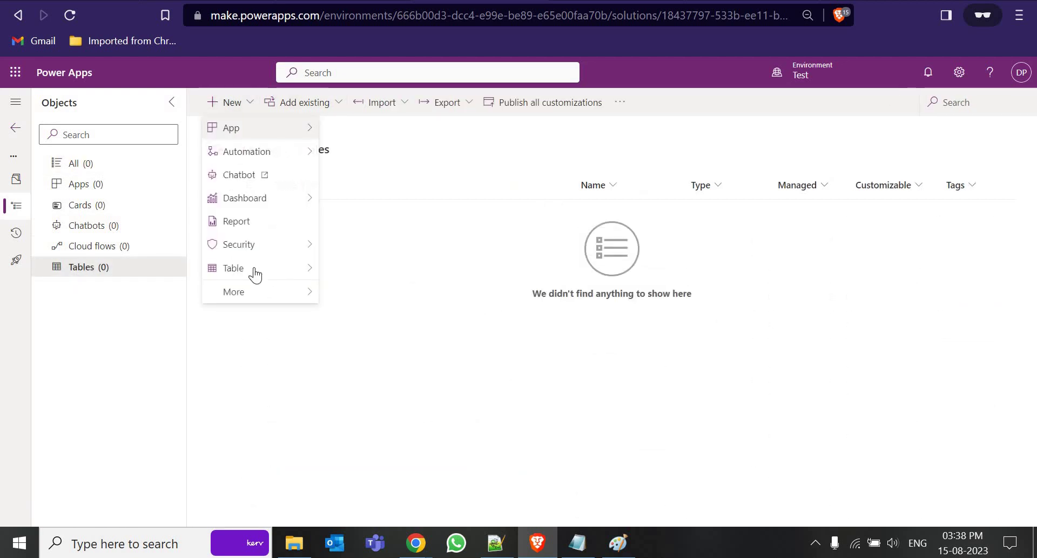
mouse_move(254, 276)
click(359, 267)
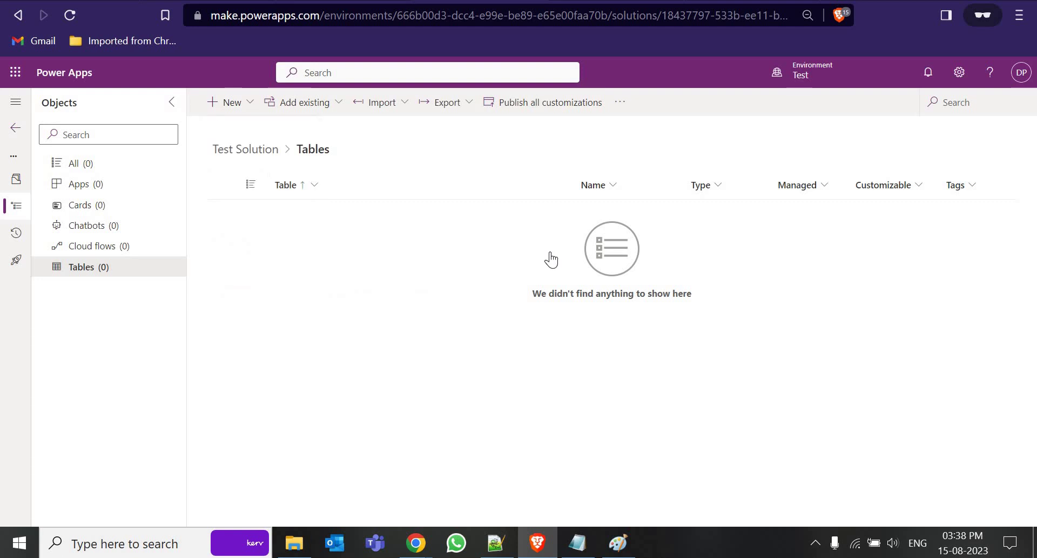
click(697, 190)
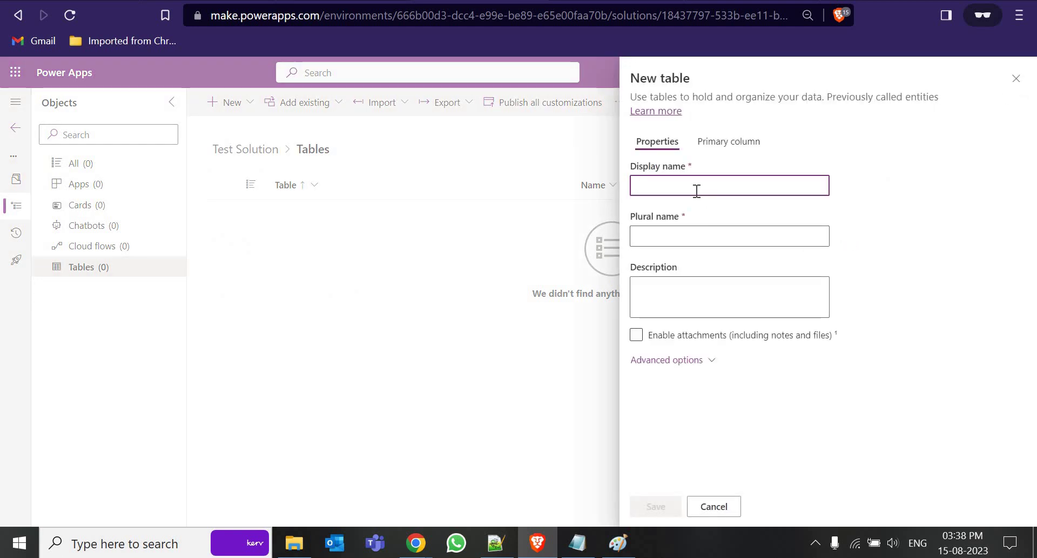
text(Rajnish)
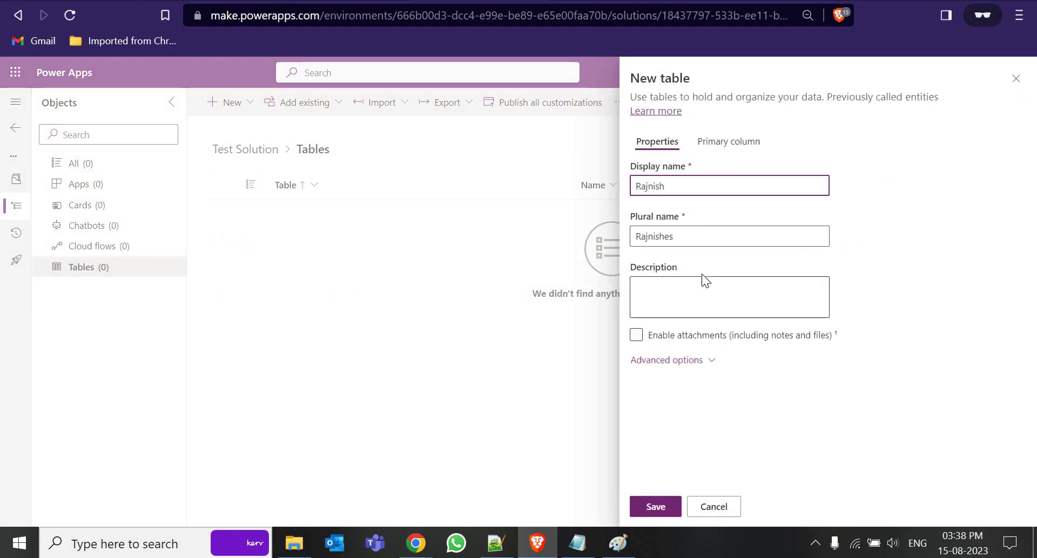
Review the schema name with the raj_ prefix under Advanced options and save the table
click(704, 367)
scroll(702, 363, down, 3)
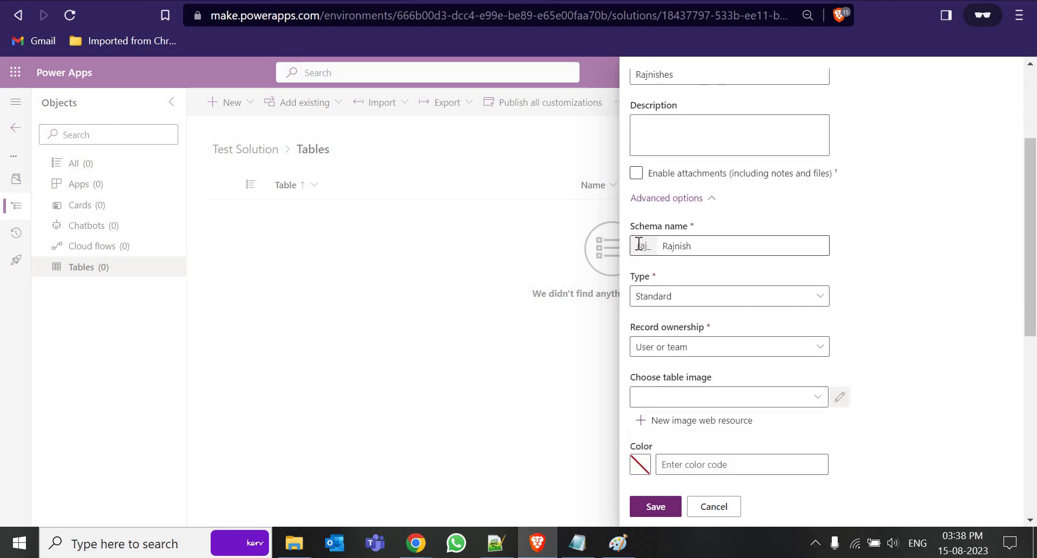
drag(638, 244, 652, 249)
click(636, 246)
click(688, 249)
click(697, 248)
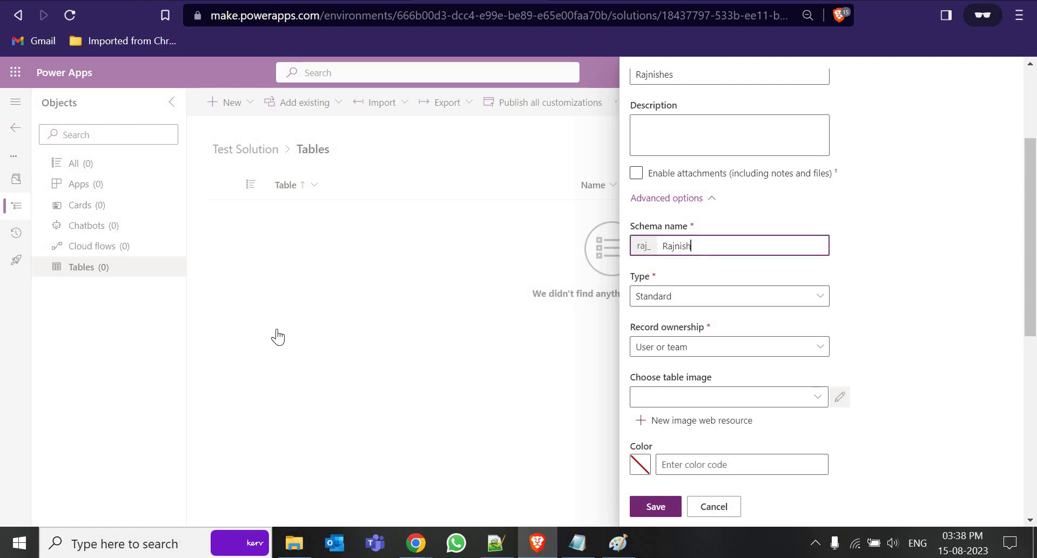
scroll(643, 518, down, 2)
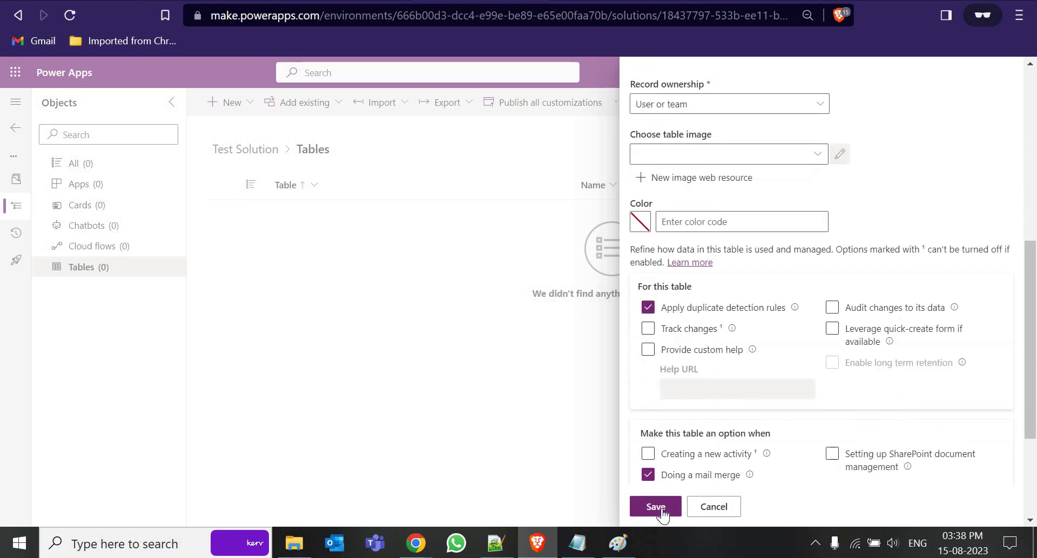
click(663, 508)
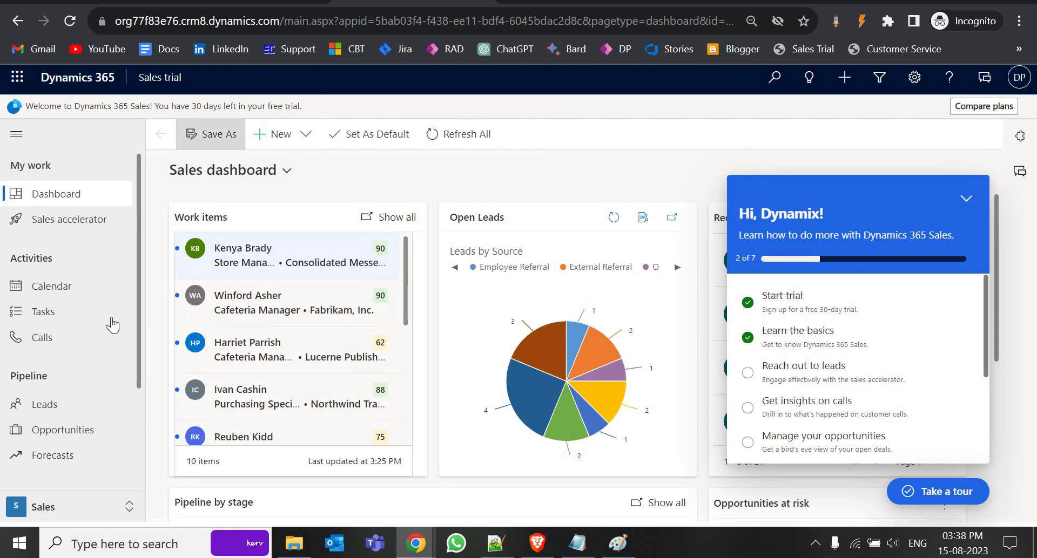
Scroll through the Sales Trial Tables page listing standard tables like Account and Contact
scroll(57, 367, down, 3)
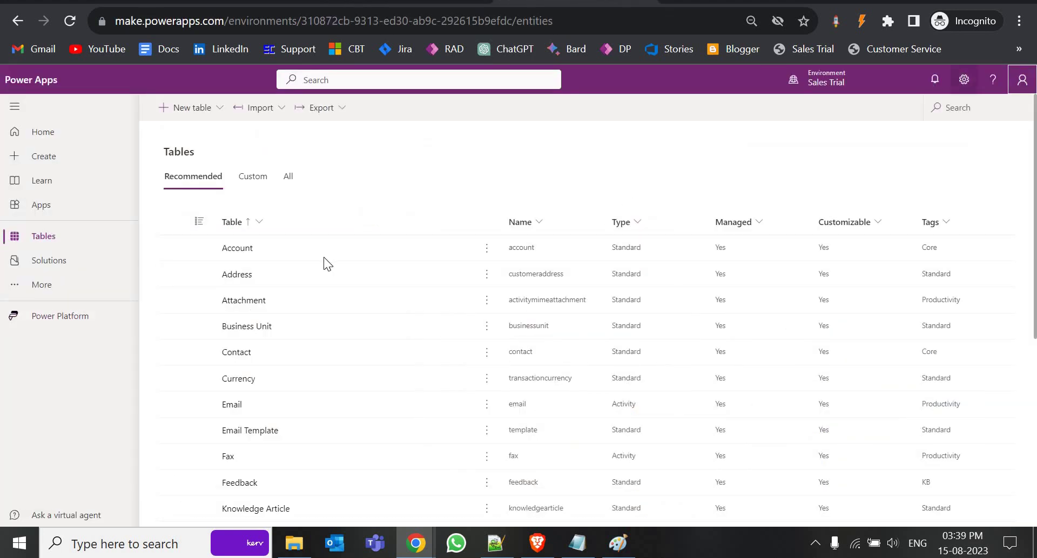
Open the Power Platform admin center from Power Apps settings, signing in when prompted
click(964, 80)
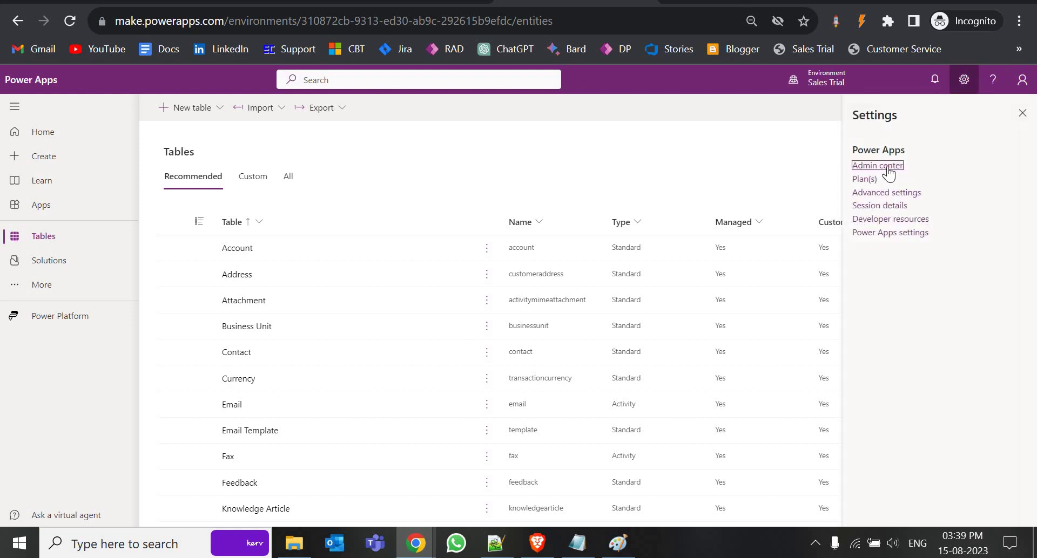
click(888, 167)
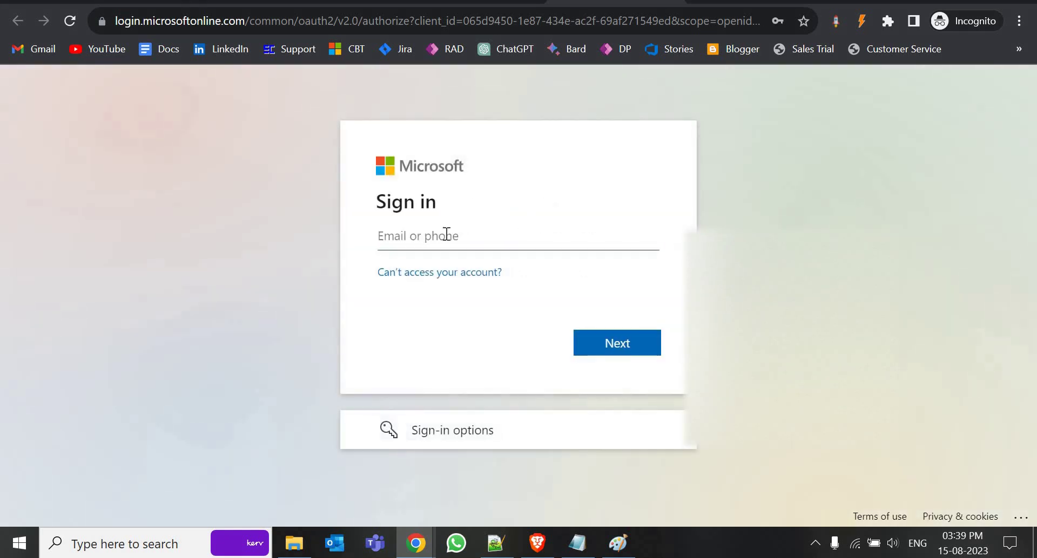
click(477, 235)
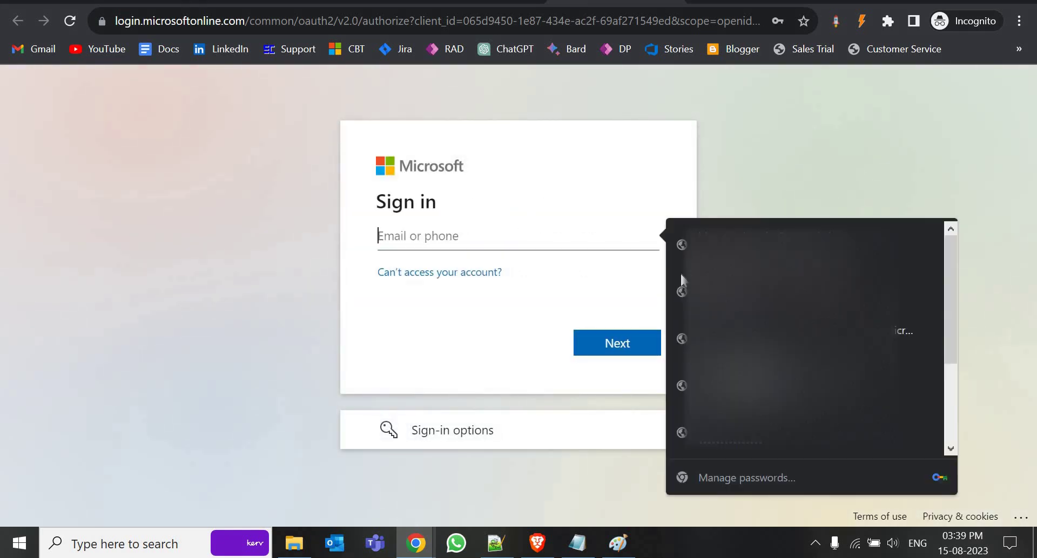
click(365, 326)
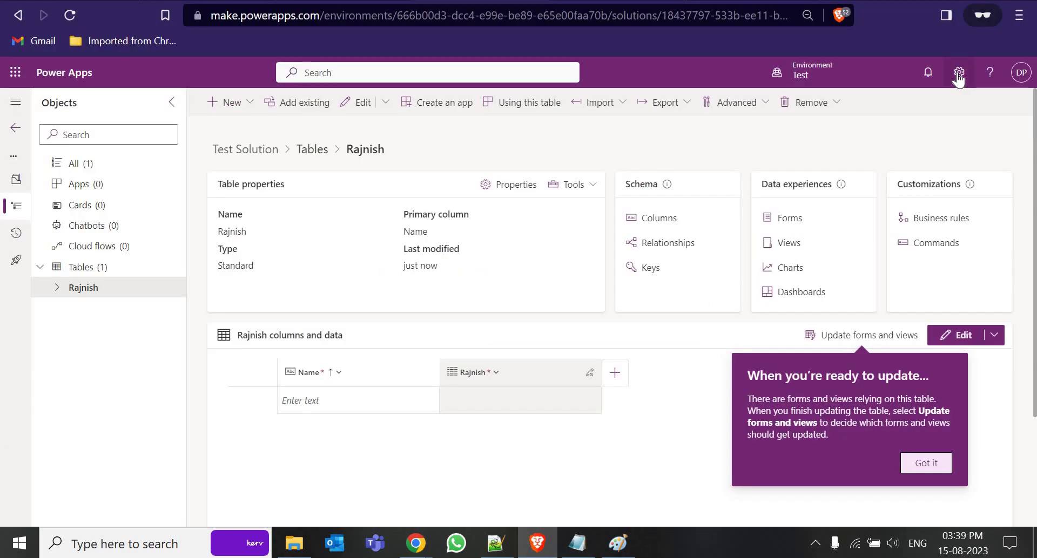
click(959, 76)
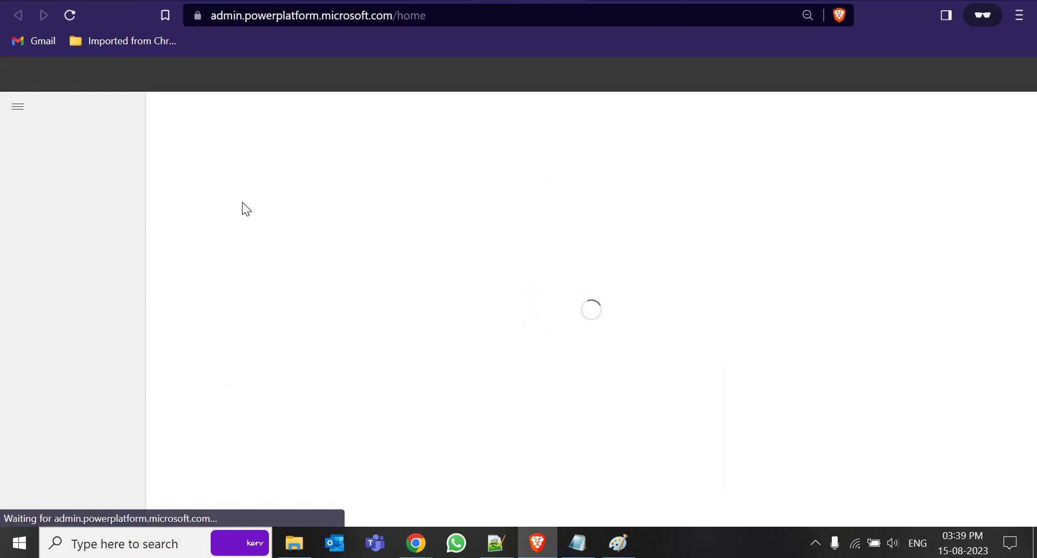
Open the Environments page from the admin center's left navigation
click(53, 157)
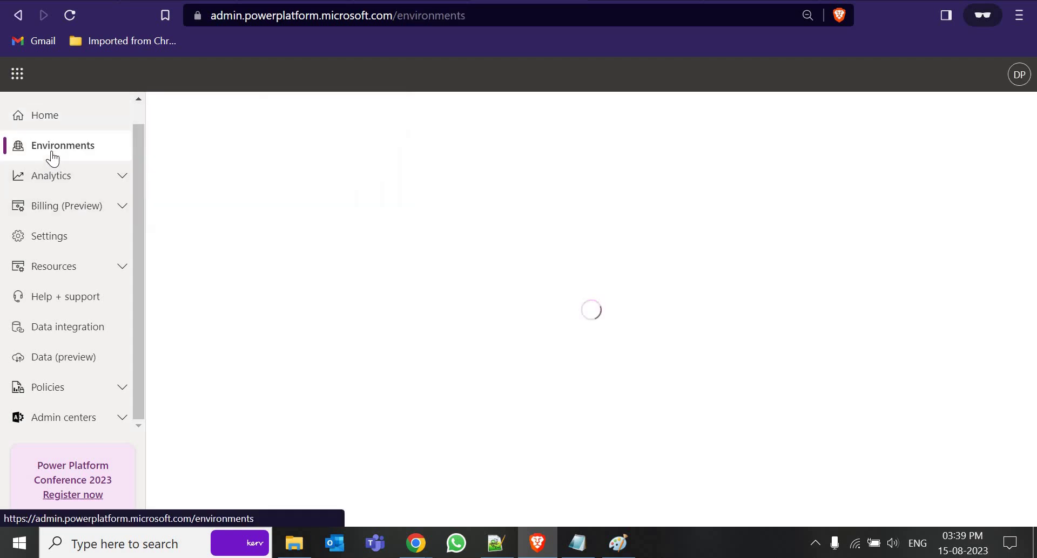